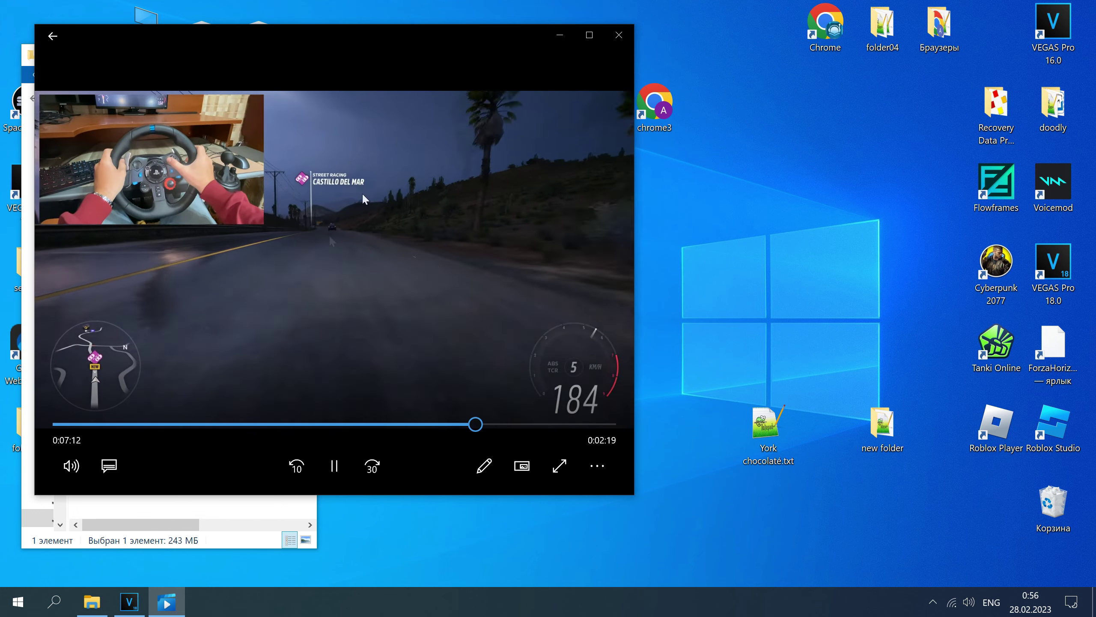
Step: Close the video player and try to import videoplayback.webm into the VEGAS Pro 18.0 project
left_click(624, 35)
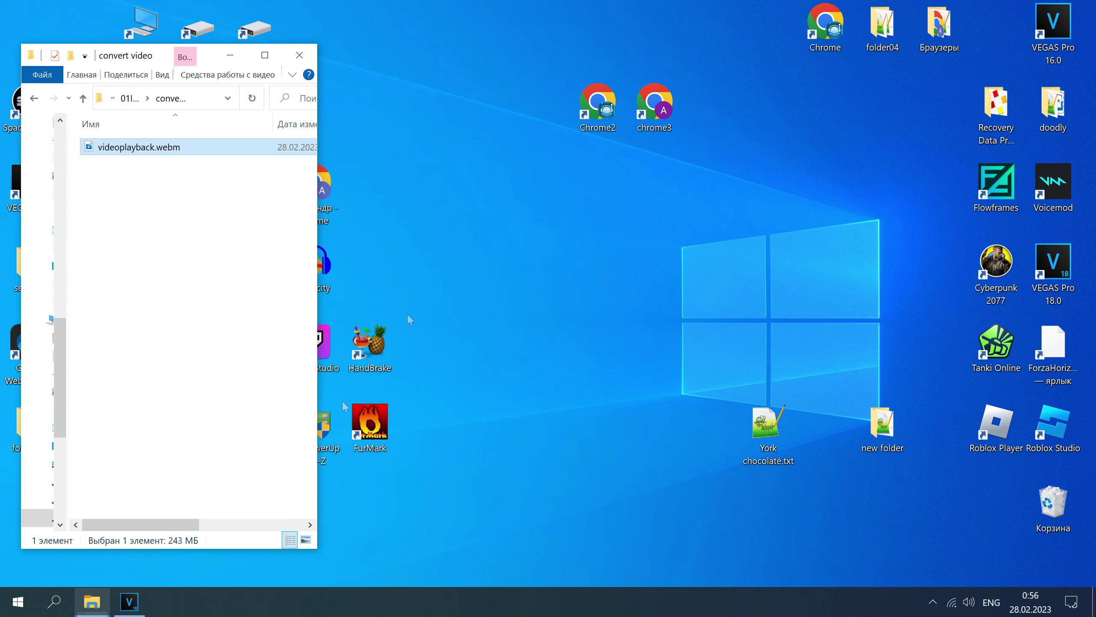
left_click(129, 602)
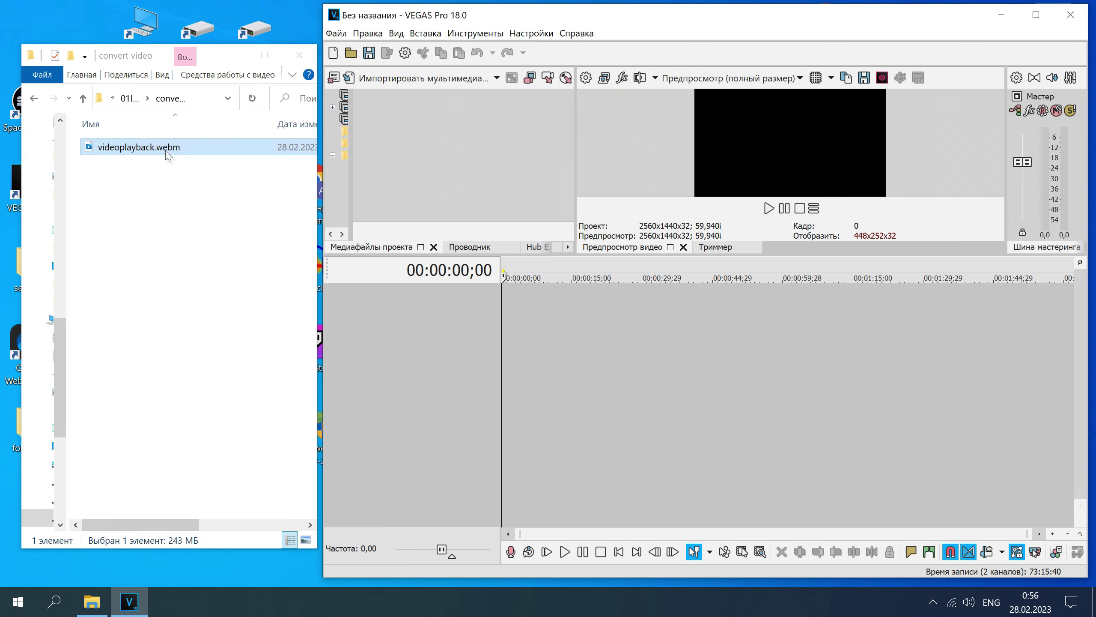
left_click_drag(163, 148, 482, 382)
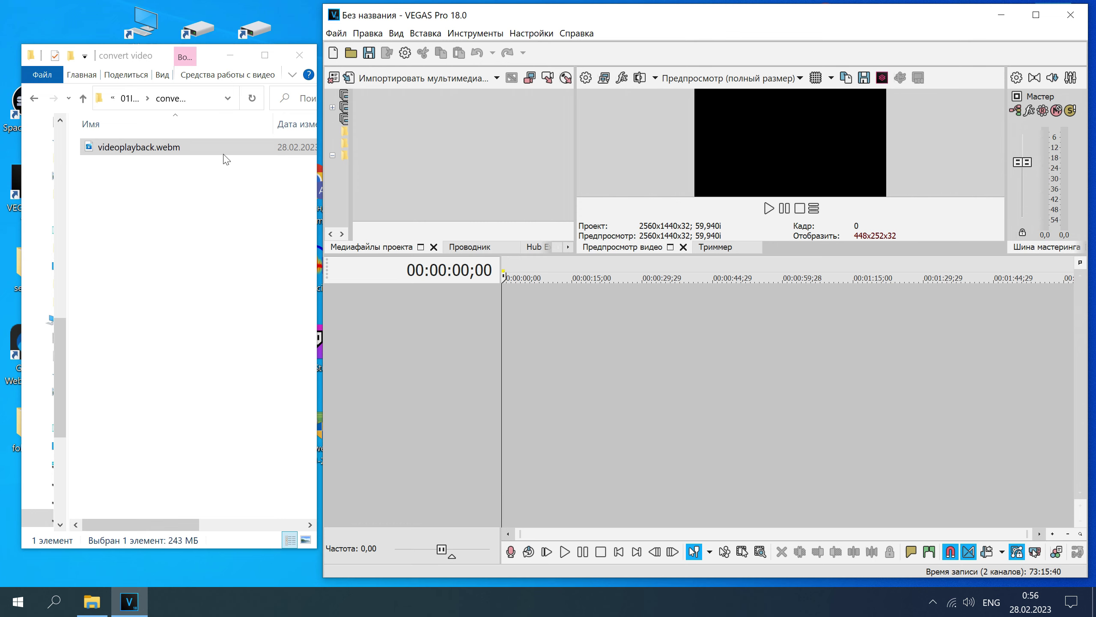
left_click_drag(161, 151, 427, 195)
left_click_drag(186, 159, 479, 179)
left_click(1072, 22)
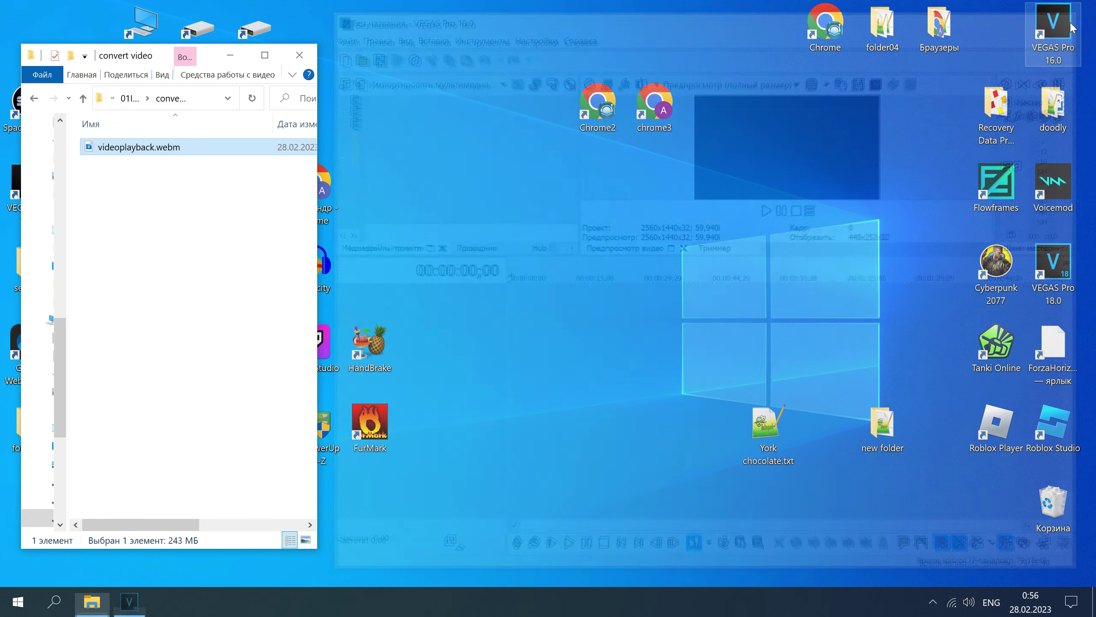
Step: Place the OBS Studio shortcut on the empty middle of the desktop and launch OBS Studio
left_click(249, 225)
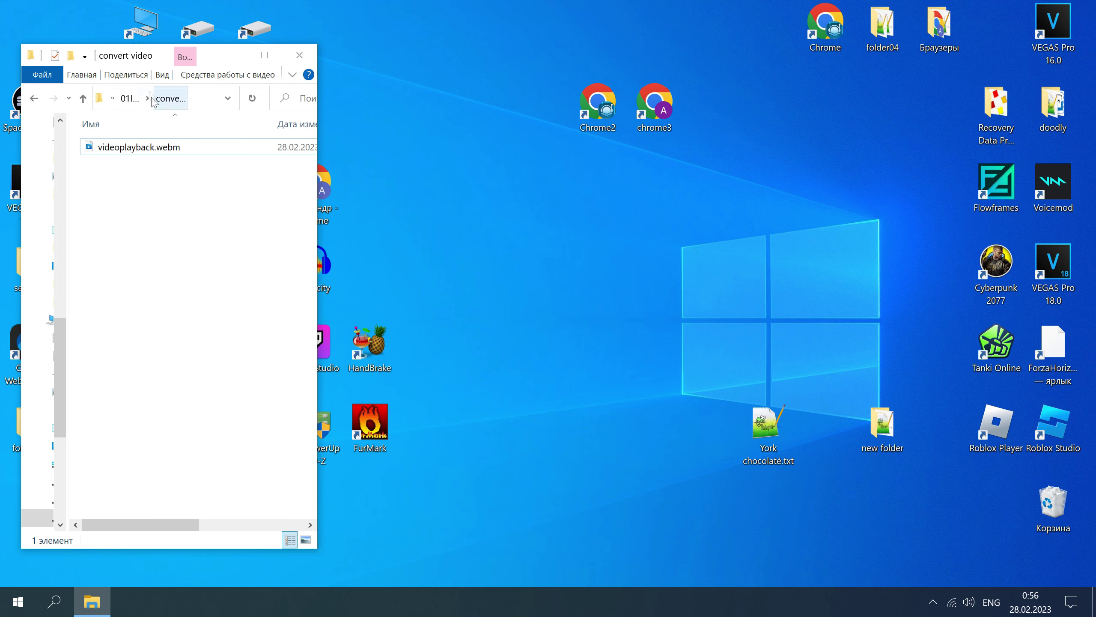
left_click_drag(140, 60, 303, 234)
left_click_drag(101, 333, 556, 253)
left_click_drag(292, 229, 122, 36)
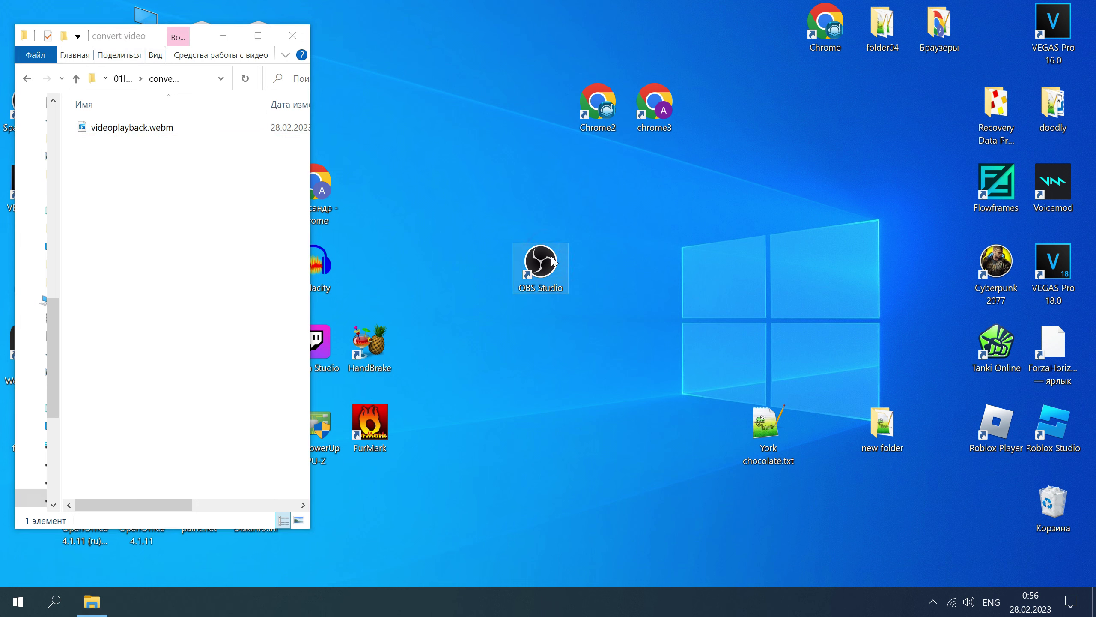
double_click(539, 283)
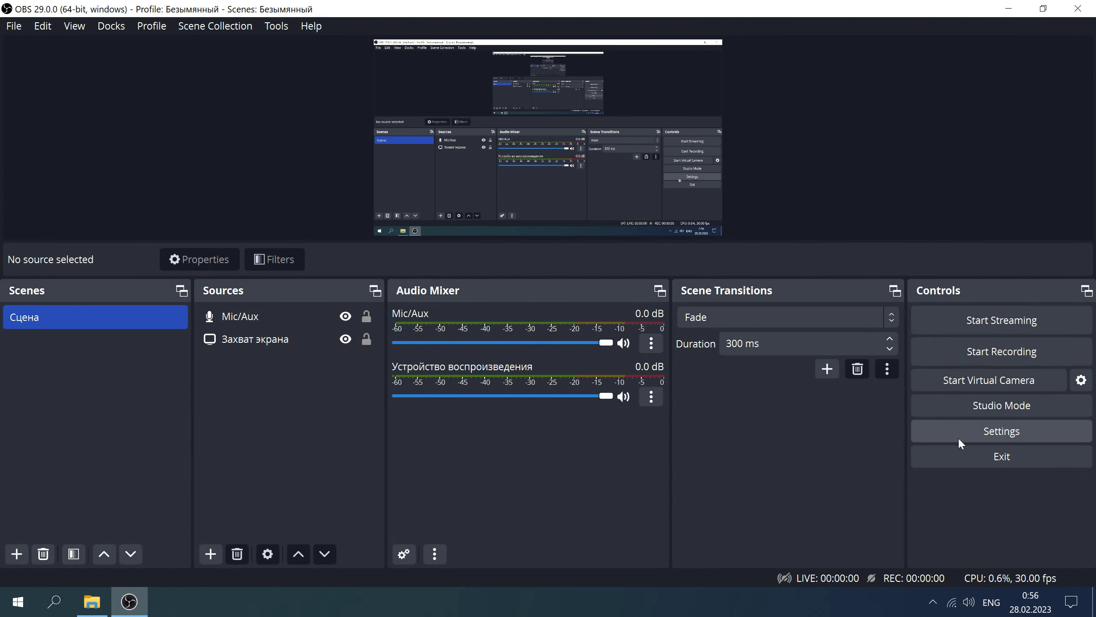
Step: In the OBS video settings, set the output resolution to 2560x1440 and the frame rate to 30 FPS
left_click(926, 430)
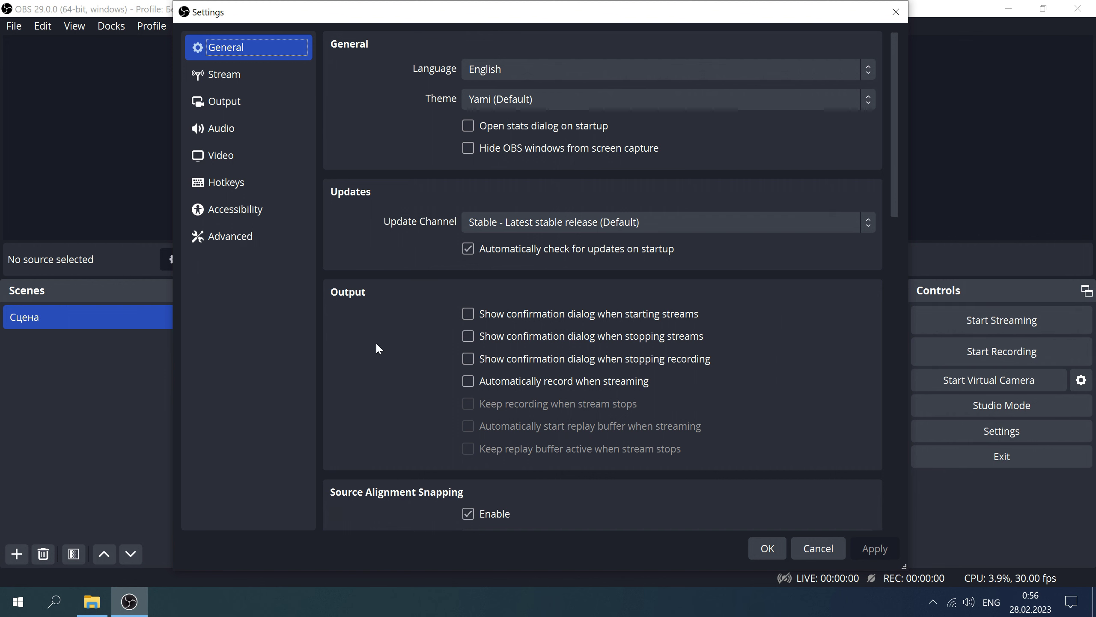
left_click(221, 155)
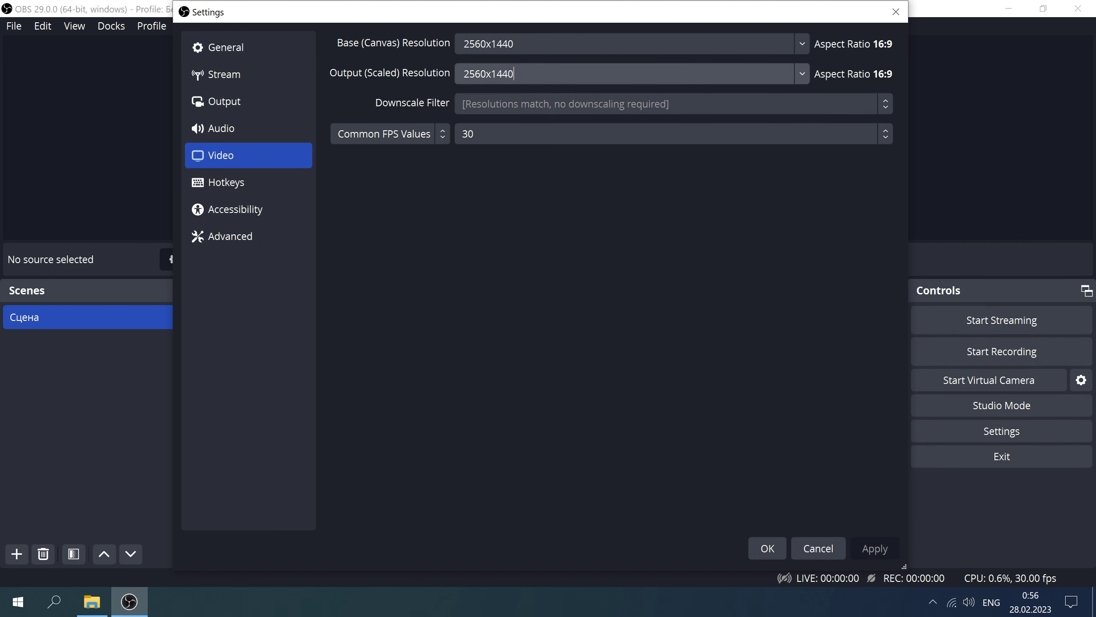
left_click(799, 80)
left_click(527, 92)
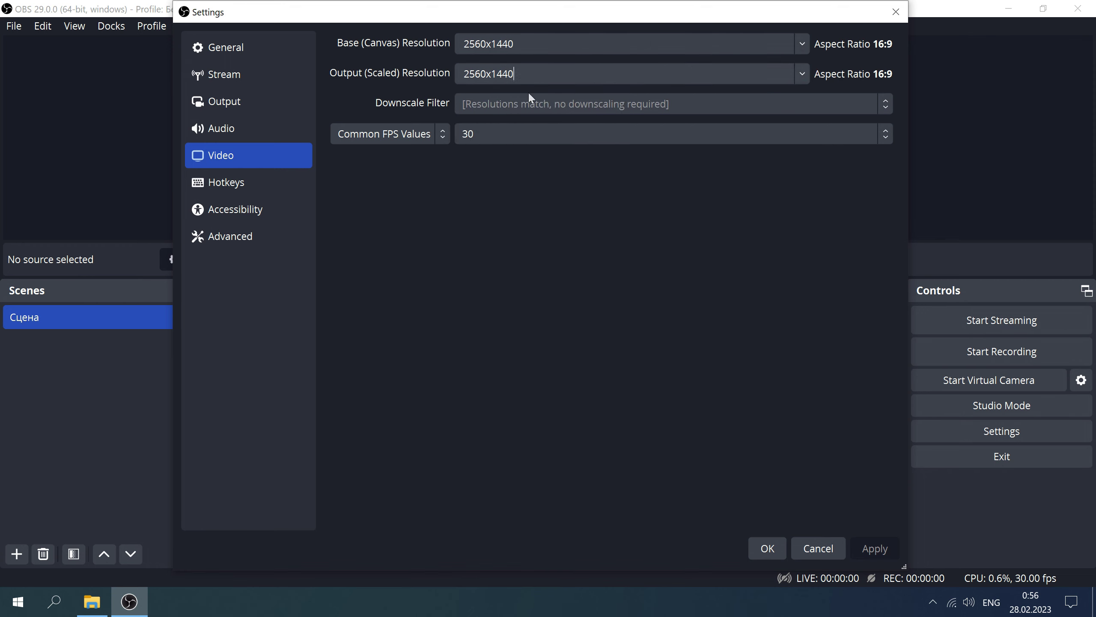
left_click(503, 135)
left_click(424, 182)
Step: Set the output mode to Advanced and the recording format to mp4
left_click(225, 104)
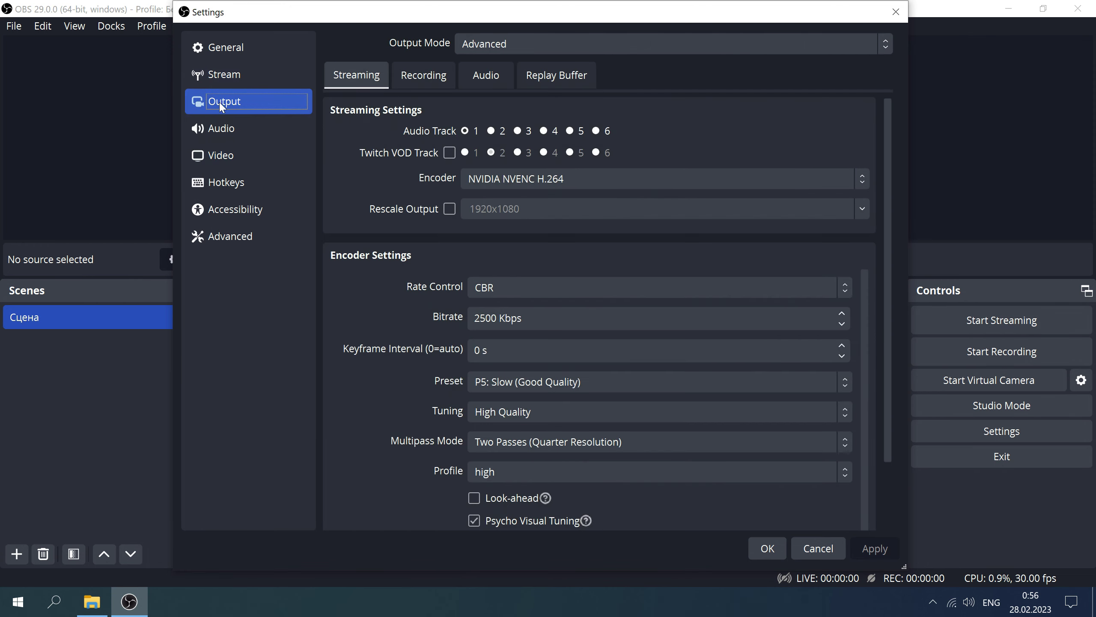
left_click(486, 44)
left_click(495, 76)
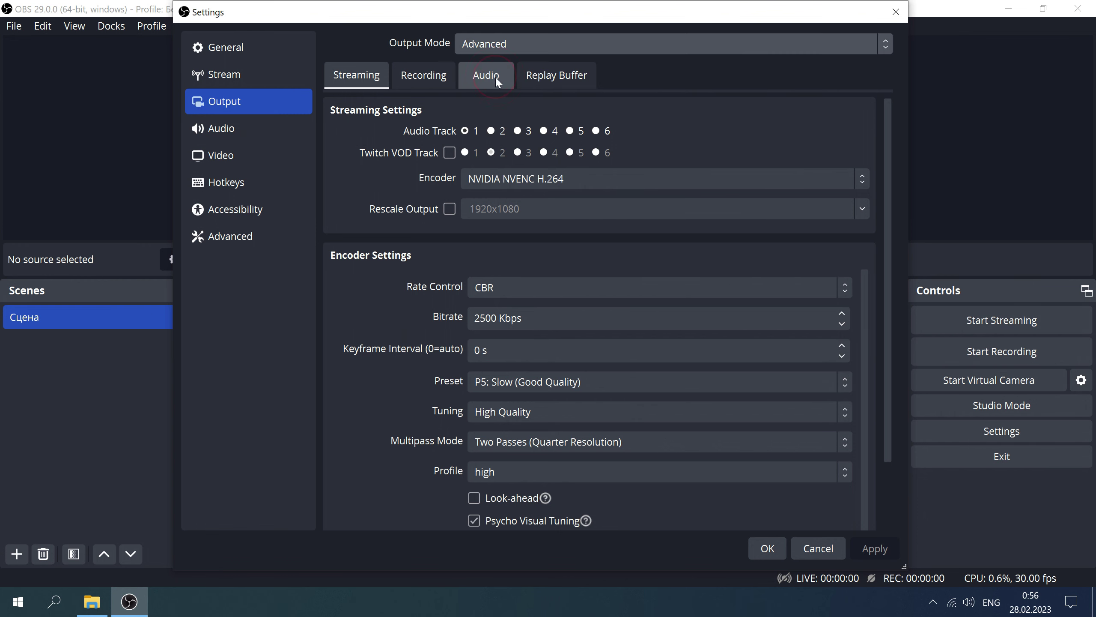
left_click(430, 78)
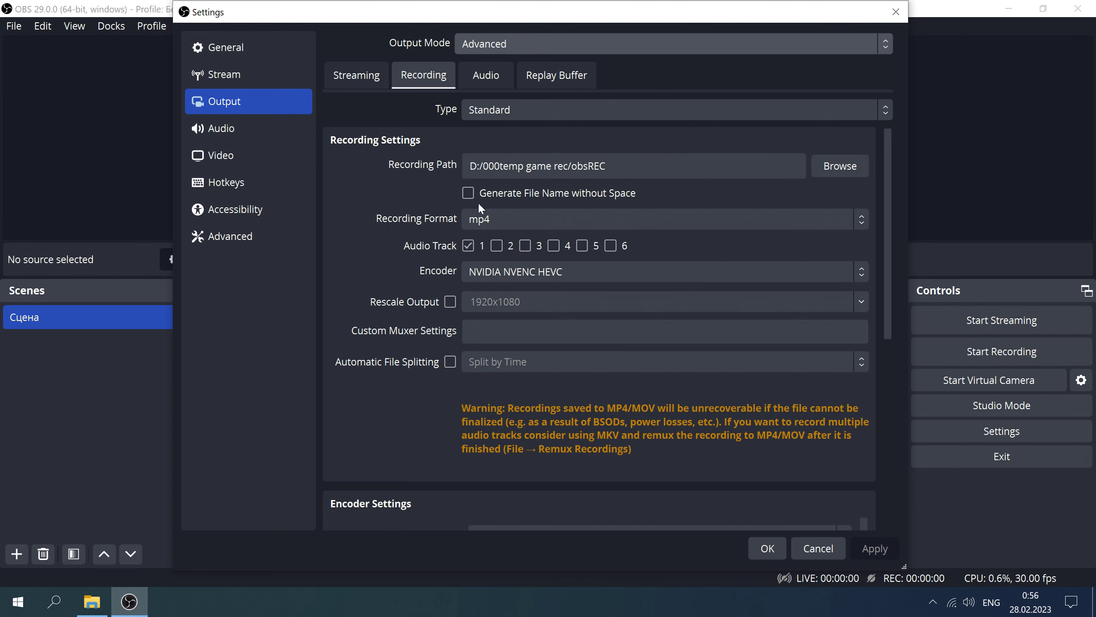
left_click(502, 218)
left_click(502, 218)
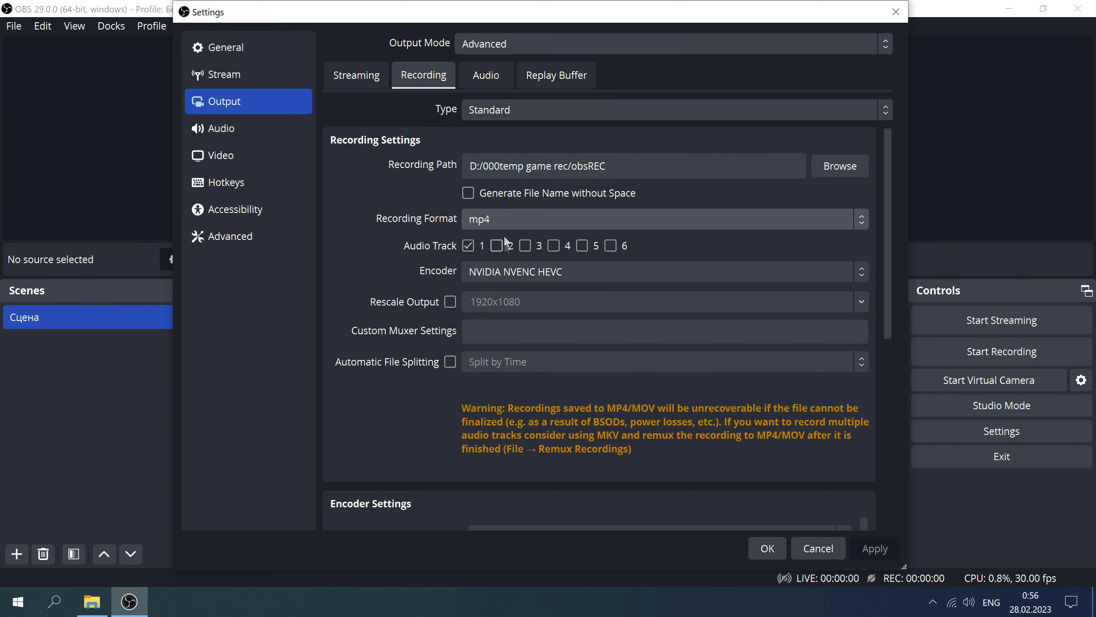
Step: Choose NVIDIA NVENC HEVC as the recording encoder, review its encoder settings and accept the settings
left_click(568, 281)
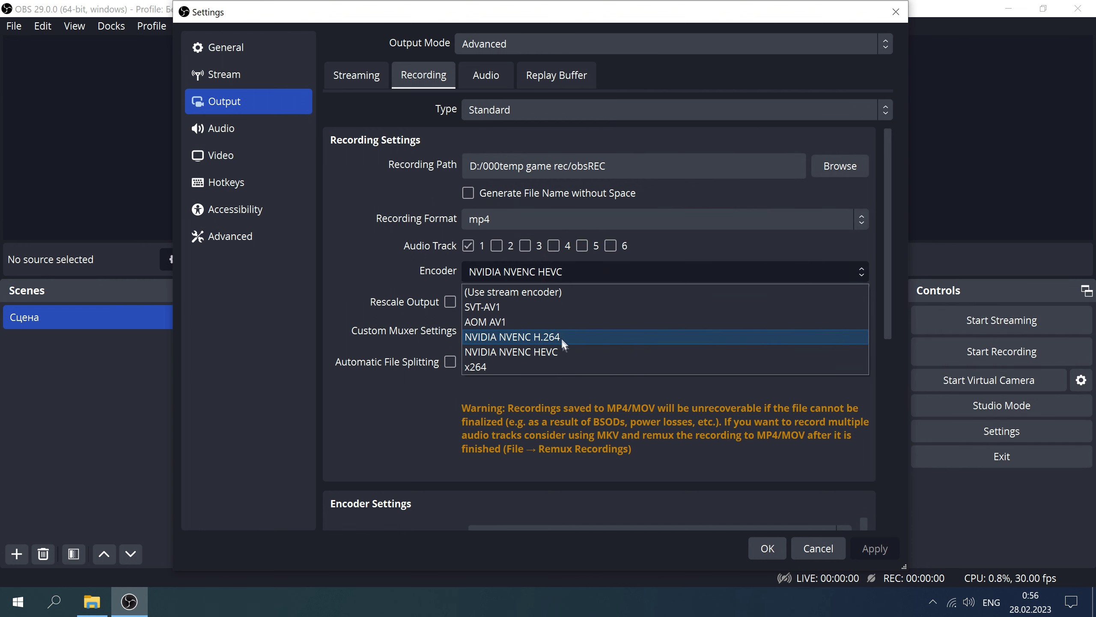
left_click(564, 352)
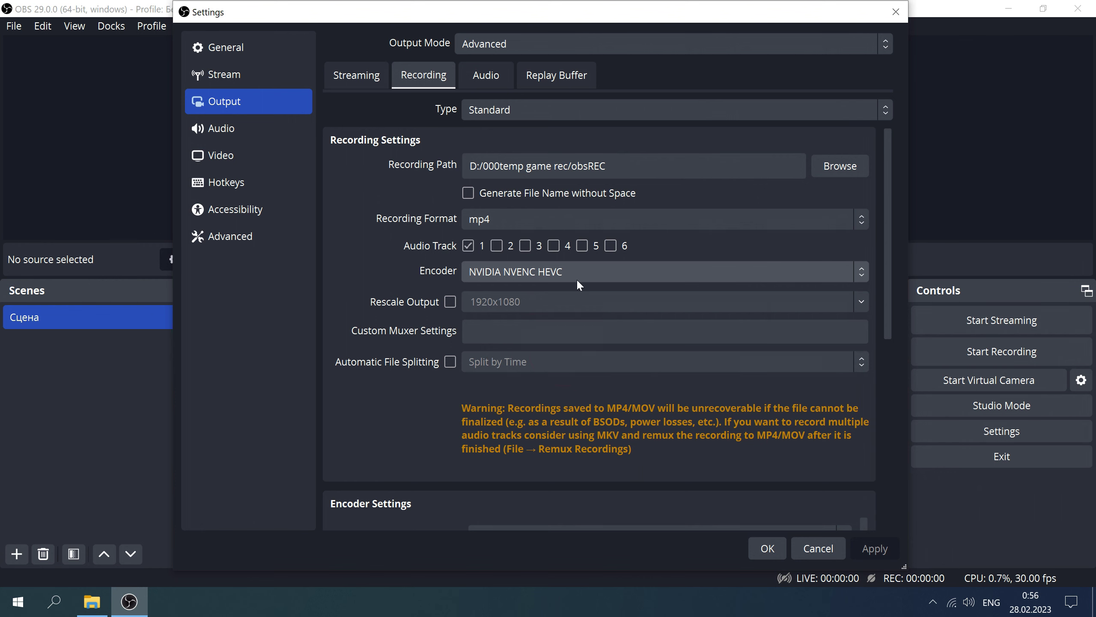
left_click_drag(885, 286, 896, 475)
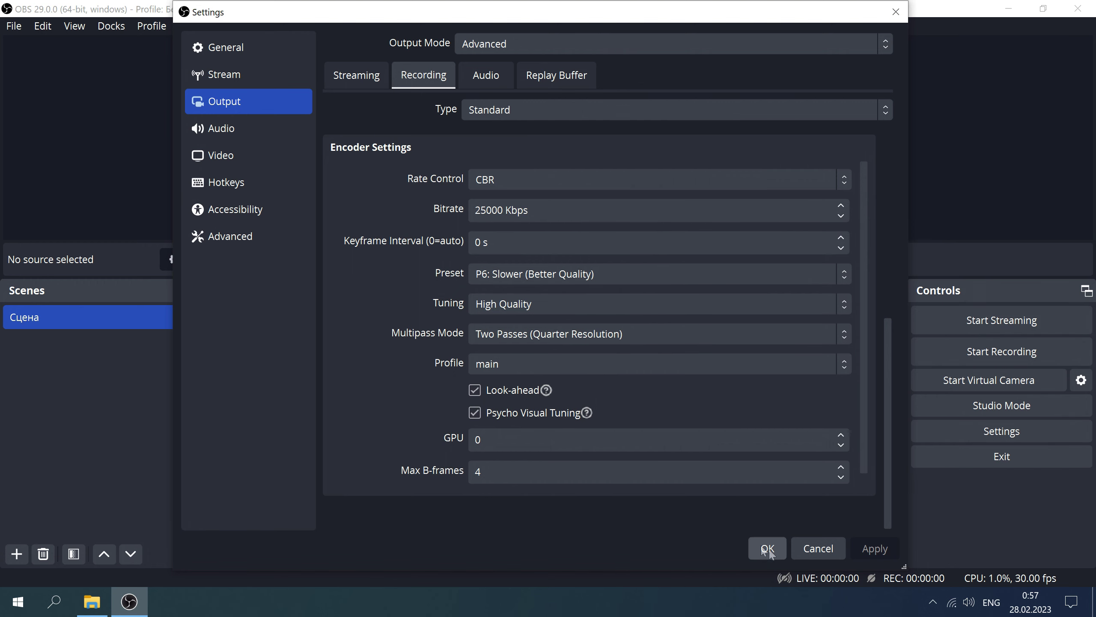
left_click(770, 549)
Step: Hide the screen capture source Захват экрана and the Mic/Aux source in the scene
left_click(339, 339)
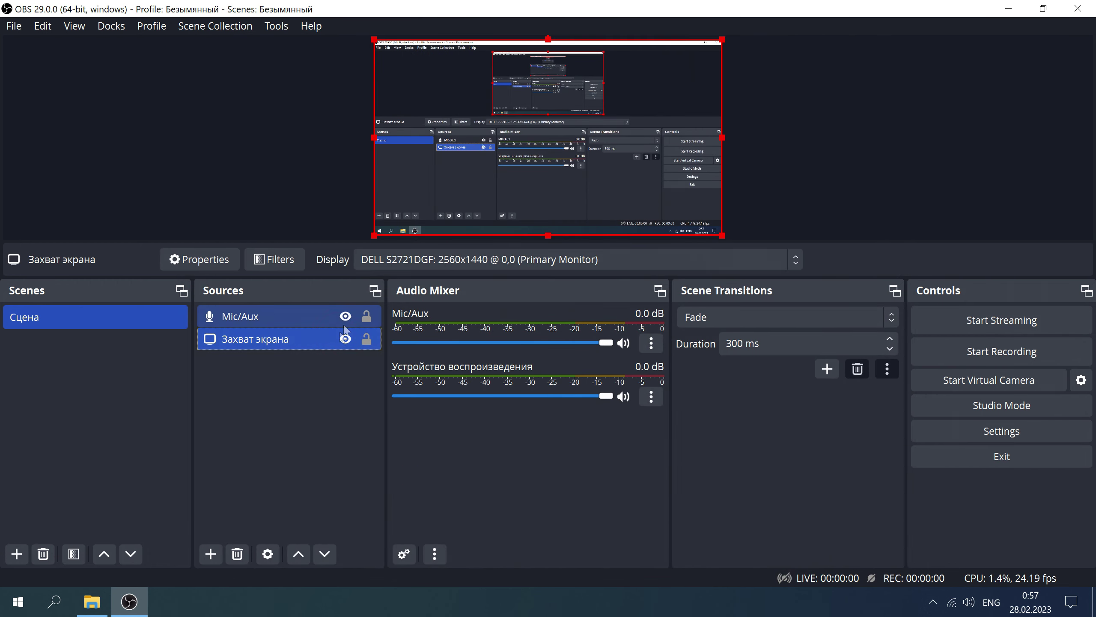
left_click(345, 338)
left_click(346, 316)
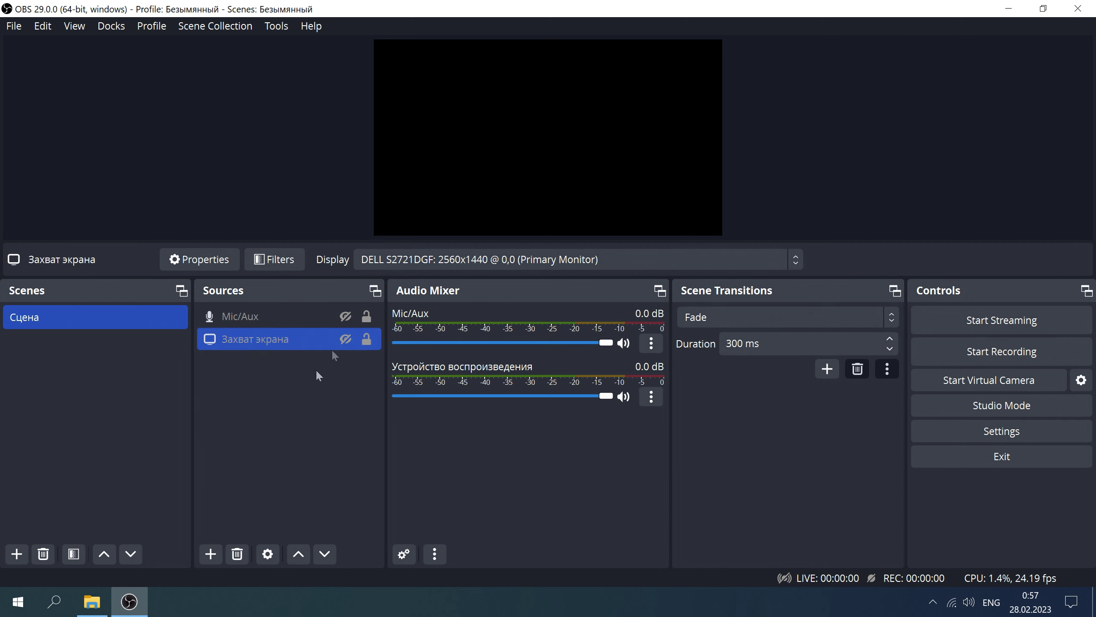
Step: Add a new Media Source to the scene and load videoplayback.webm from the convert video folder as its local file
left_click(211, 555)
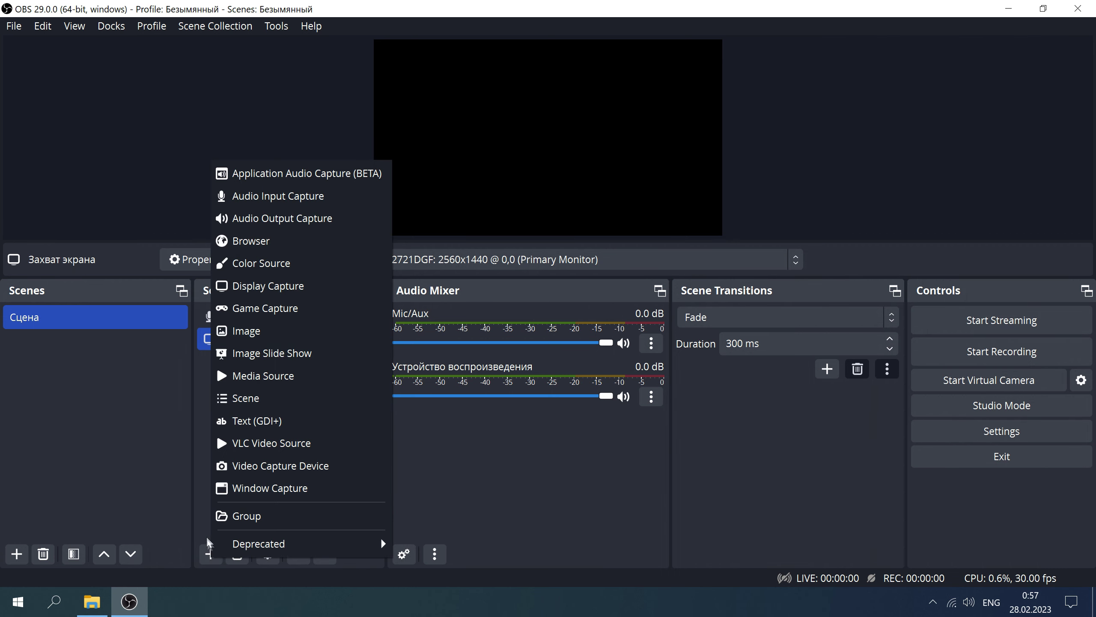
left_click(274, 377)
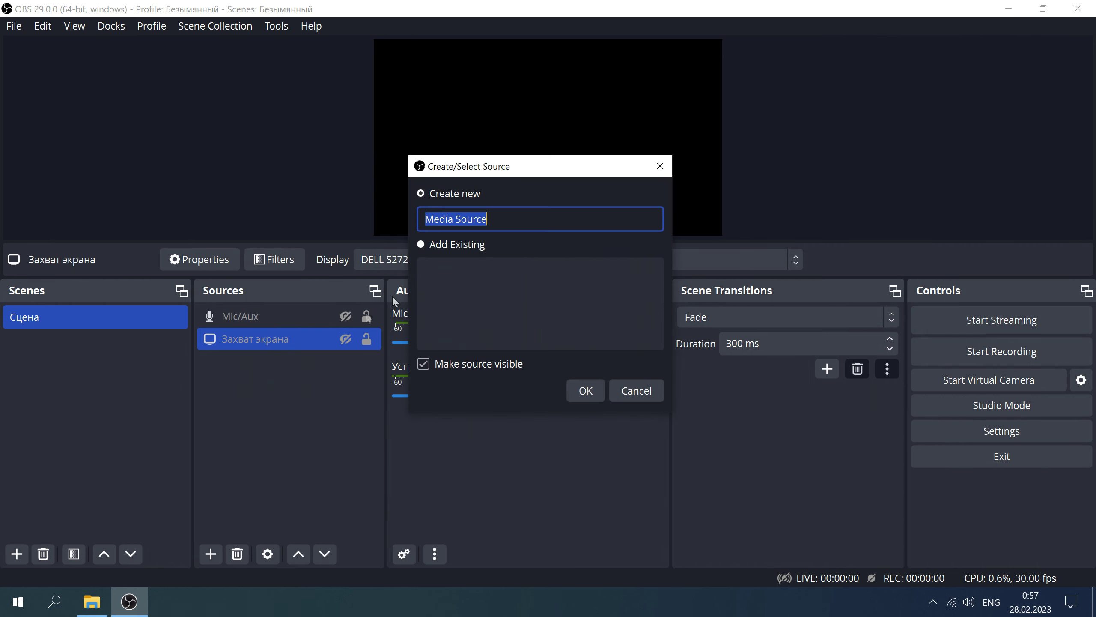
left_click(584, 394)
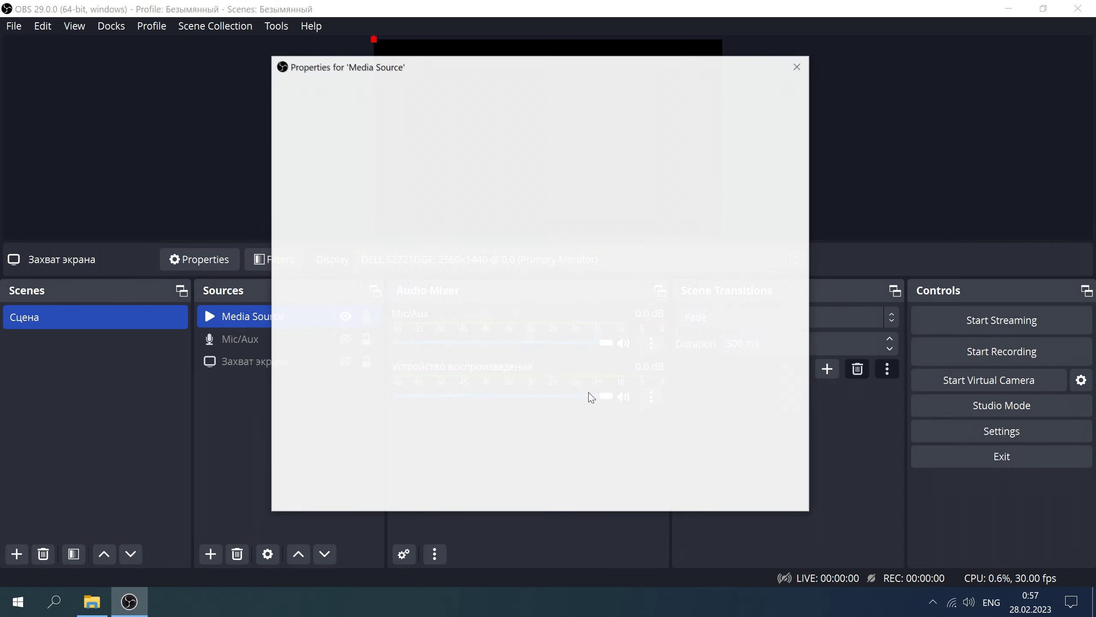
left_click(750, 332)
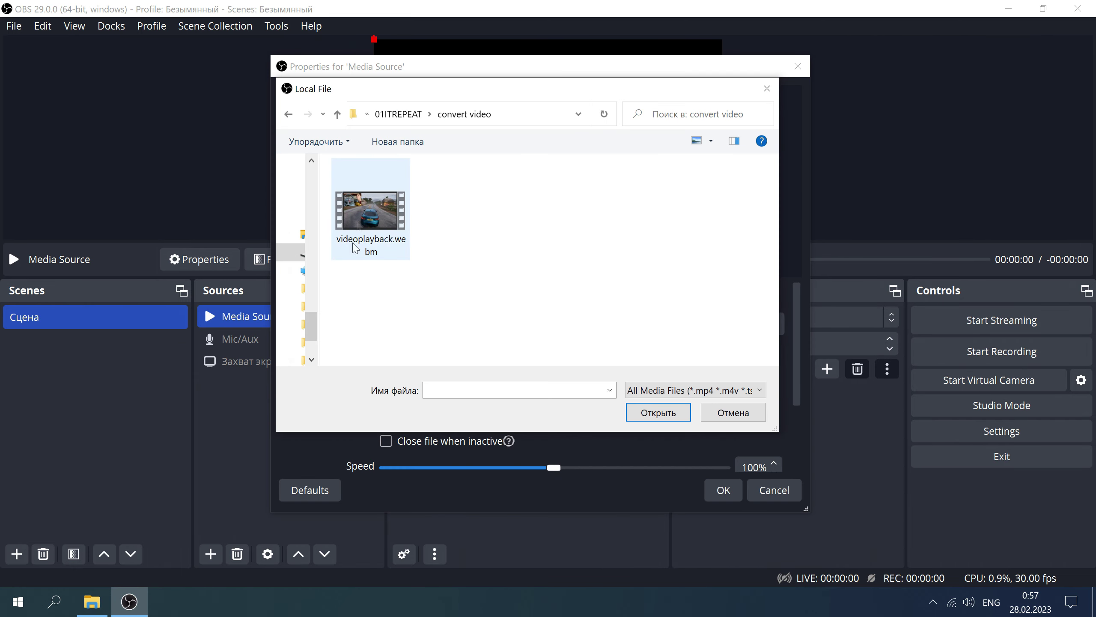
left_click(387, 248)
left_click(659, 412)
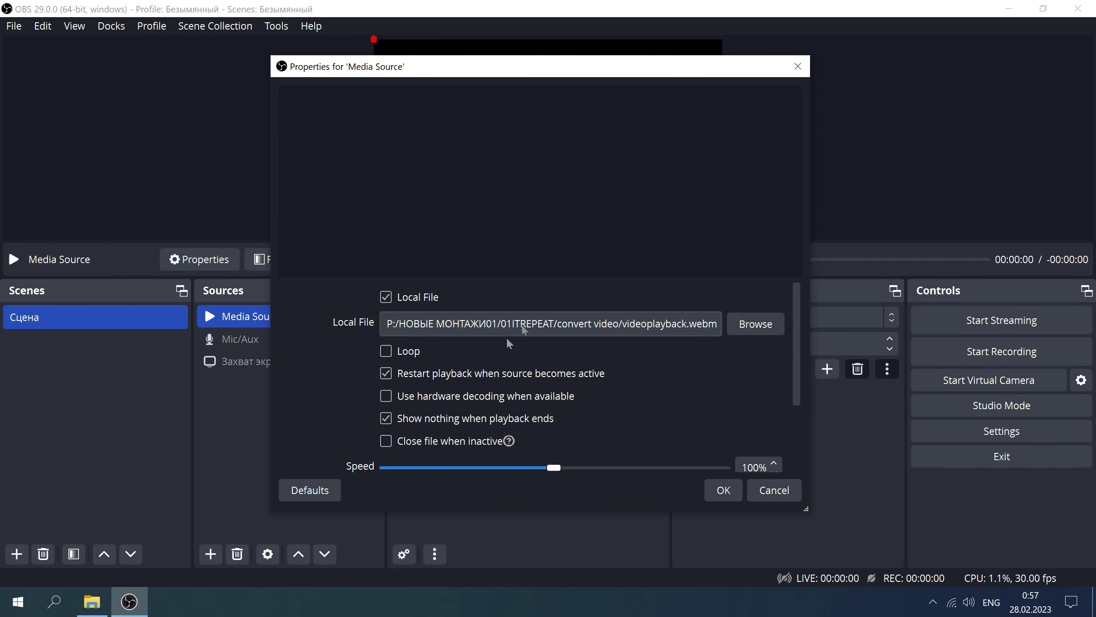
Step: Enable Loop and hardware decoding for the media source, and enlarge the video to fill the whole canvas
left_click(389, 352)
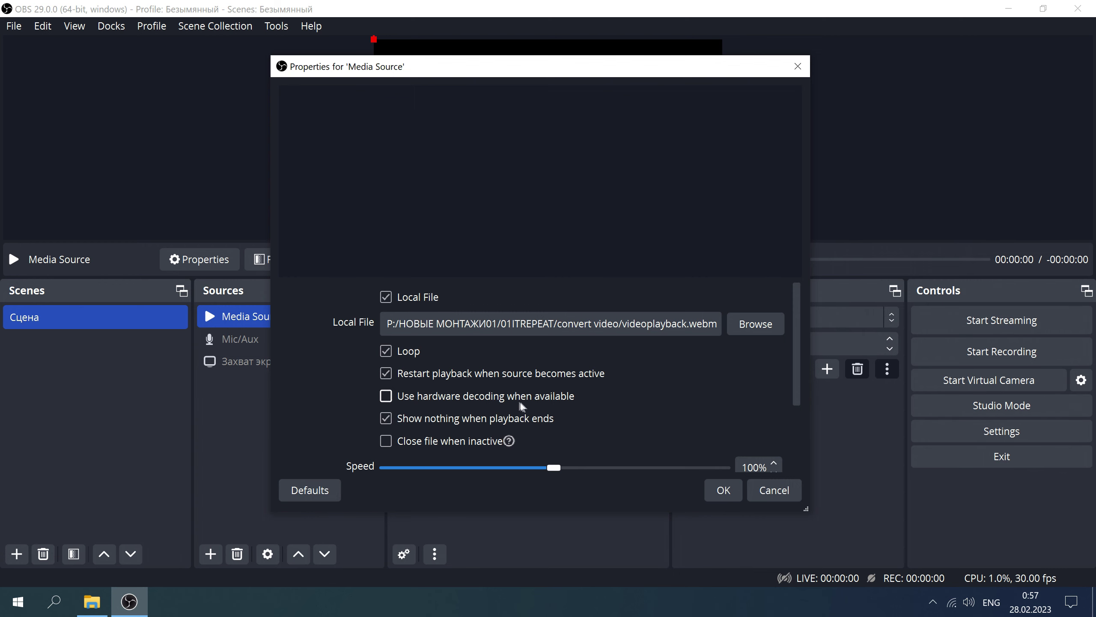
left_click_drag(797, 386, 796, 472)
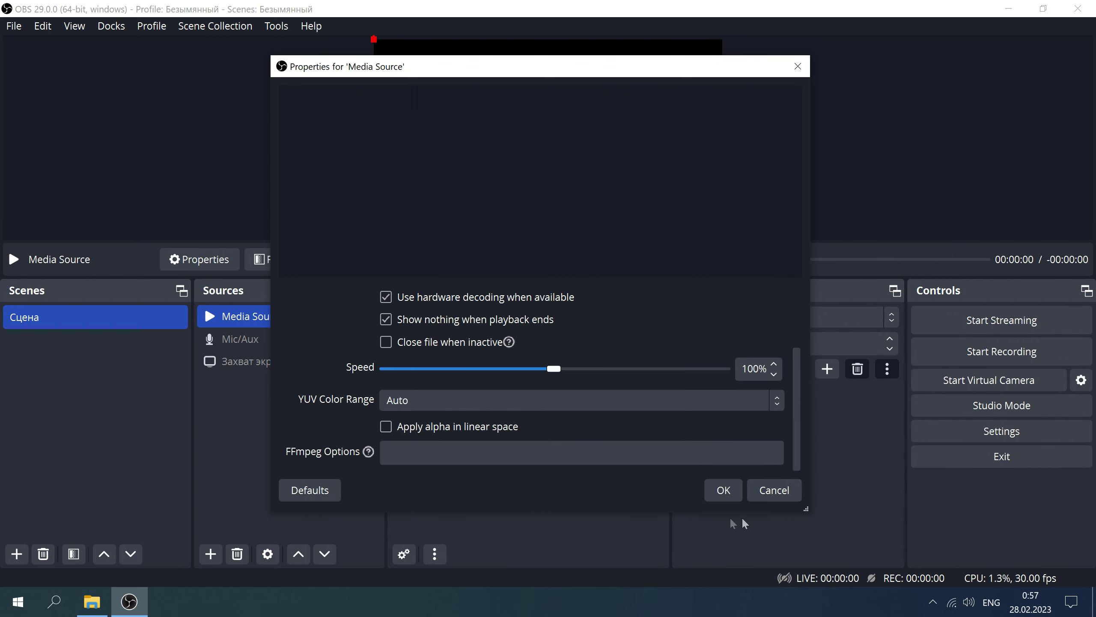
left_click(724, 491)
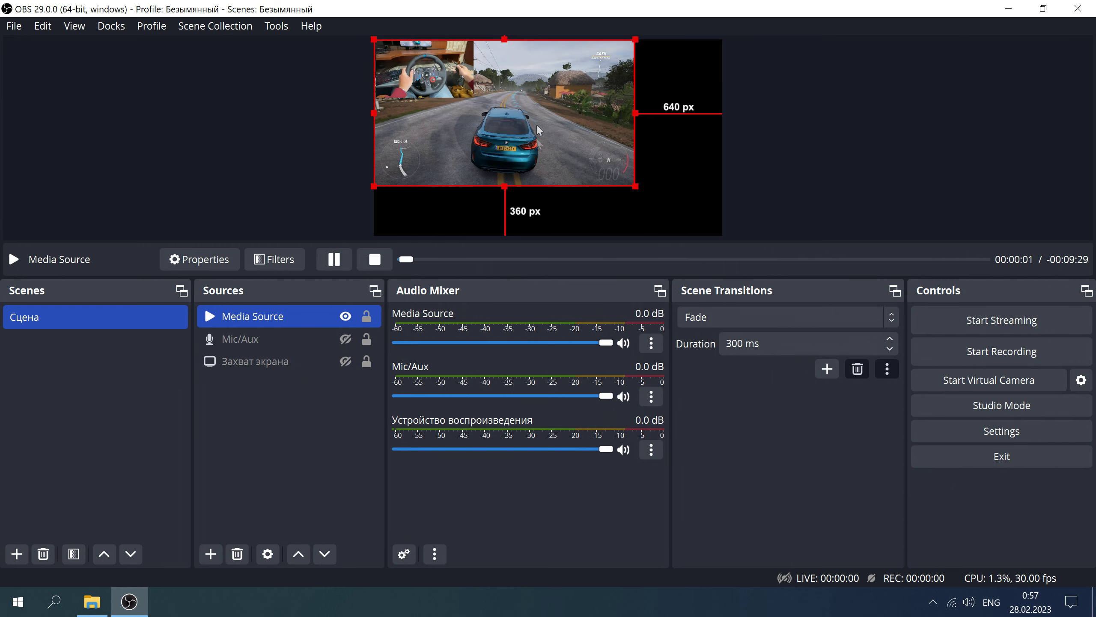
left_click_drag(636, 188, 722, 235)
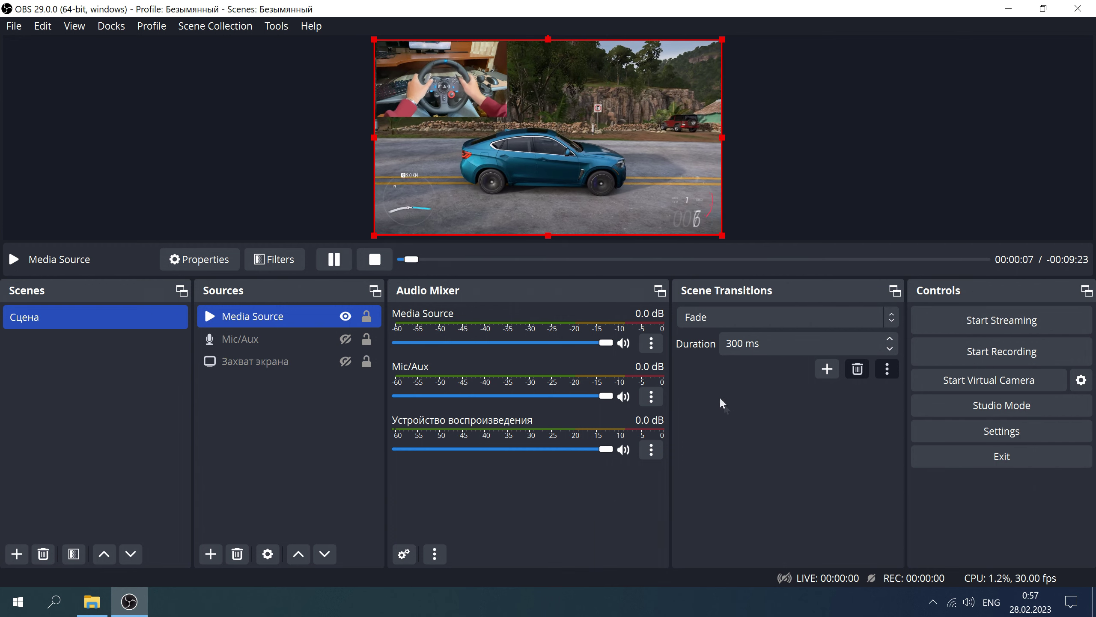
Step: Start recording and return the media source's playback to the beginning of the video
left_click_drag(418, 258, 463, 280)
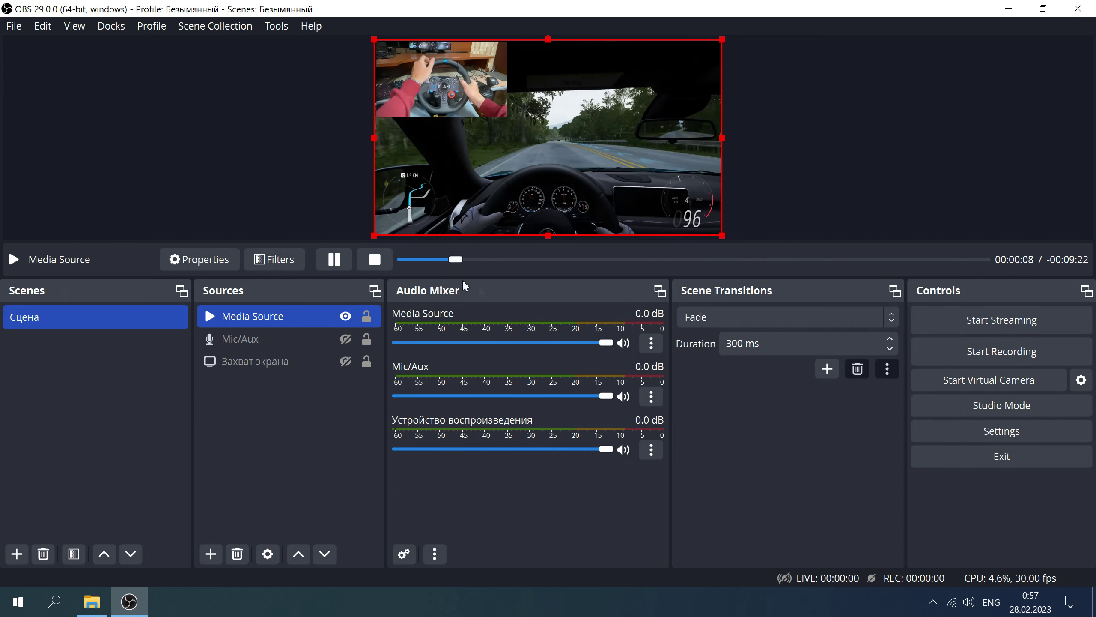
left_click(1010, 352)
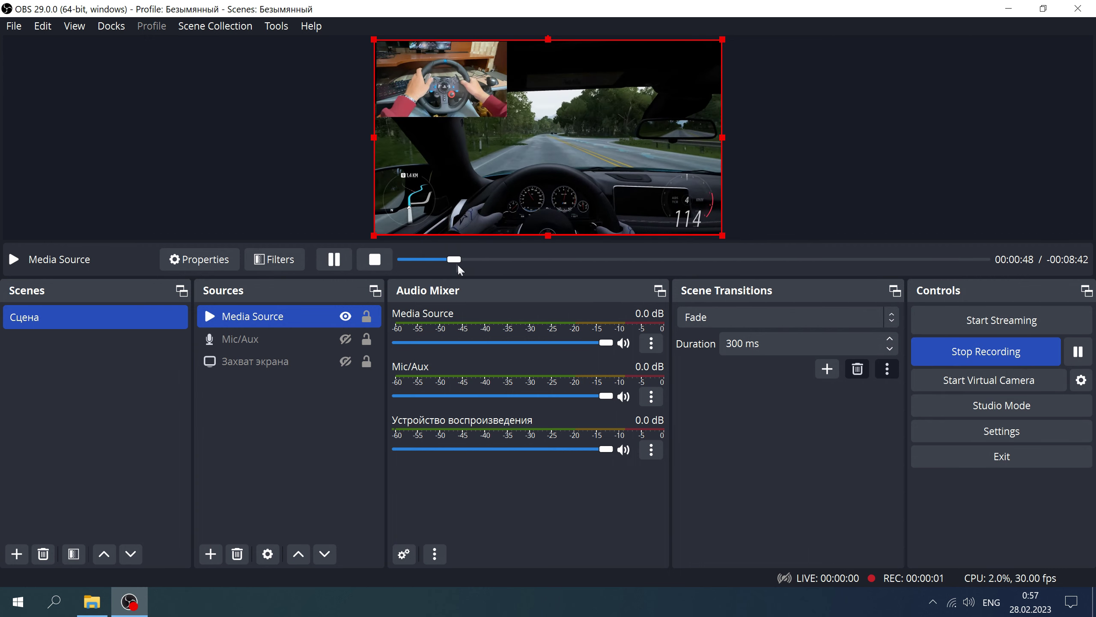
left_click(407, 260)
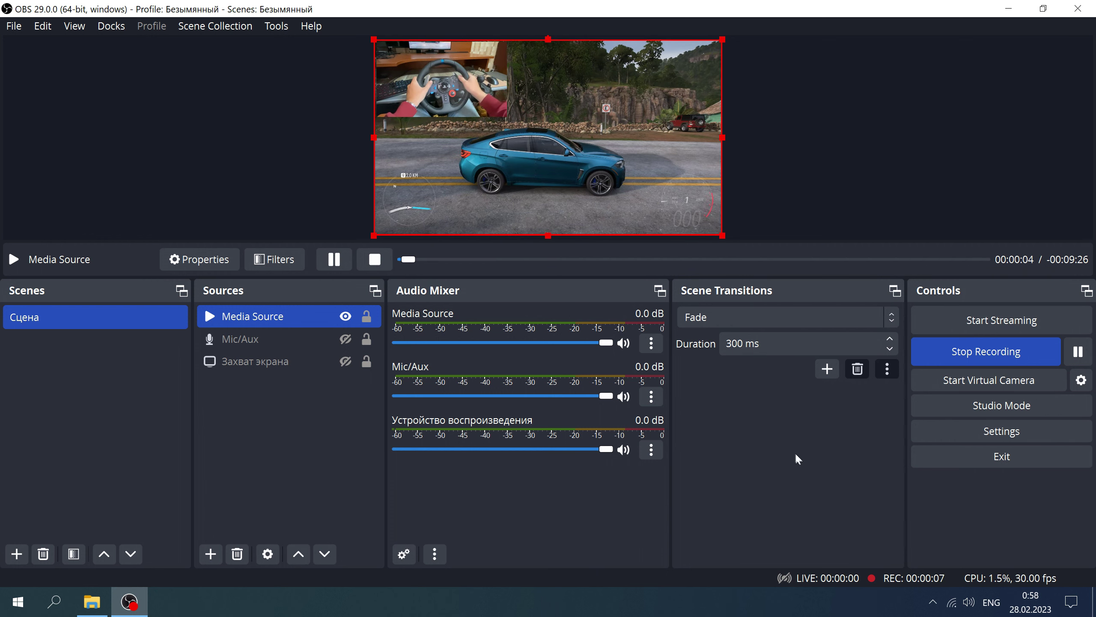
left_click(1008, 8)
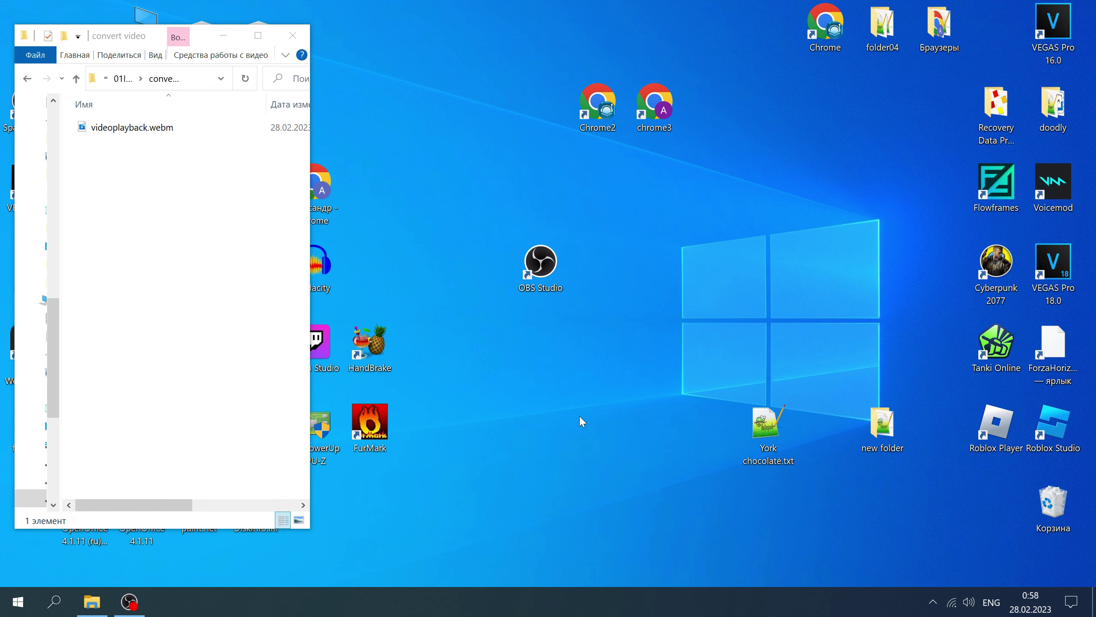
left_click(143, 612)
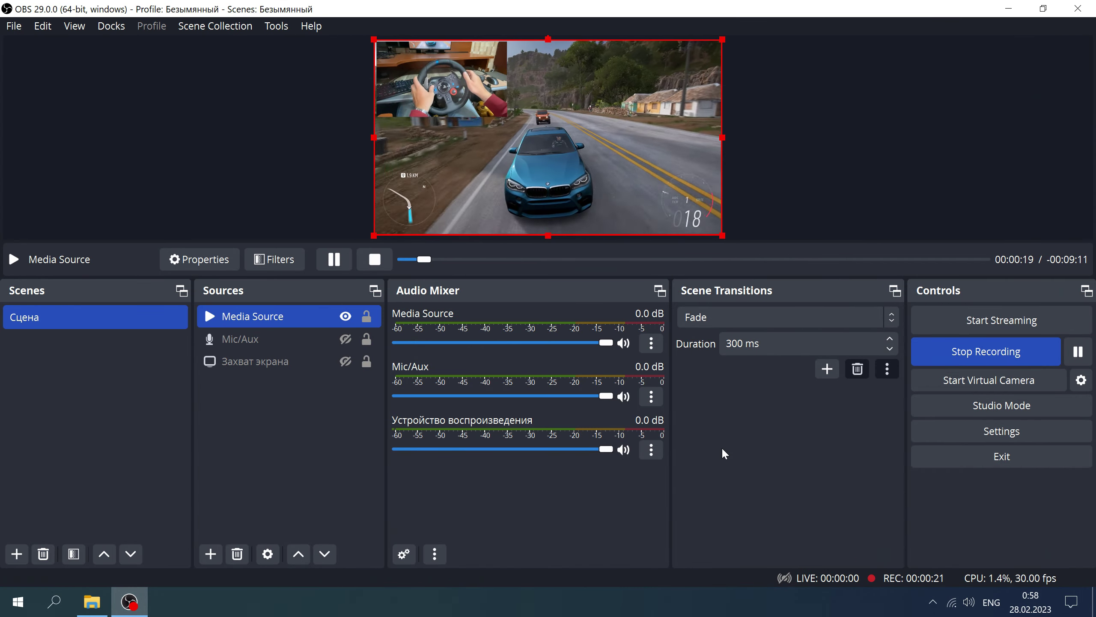
Step: Skip the media playback to near the end of the video and stop the recording when it finishes
left_click(943, 259)
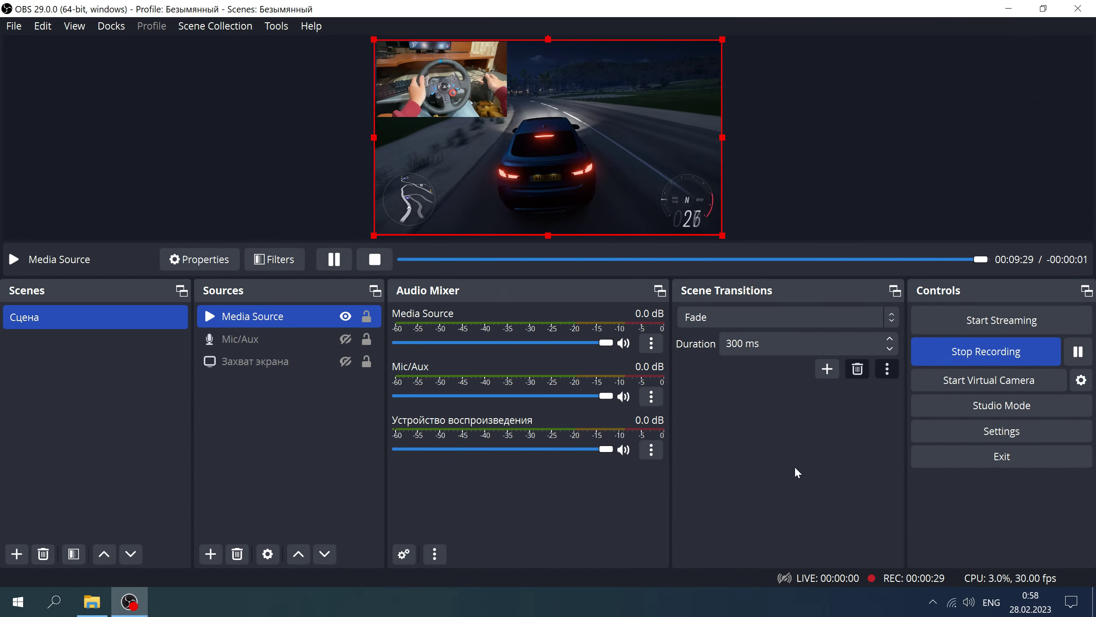
left_click(982, 352)
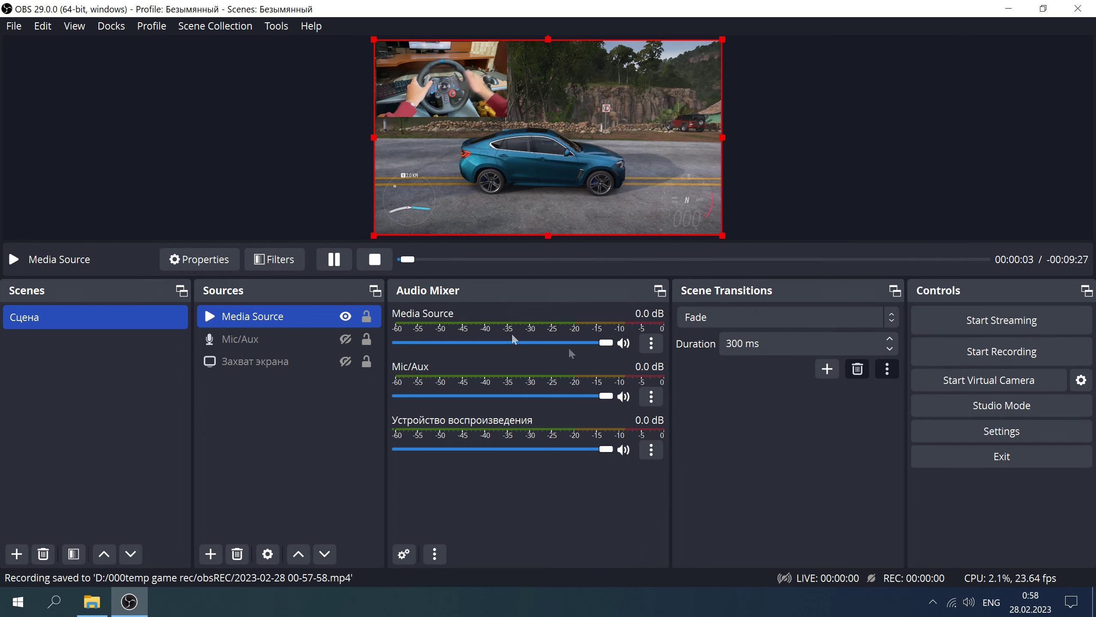
Step: Remove the Media Source from the scene, confirm the removal, and close OBS
right_click(273, 317)
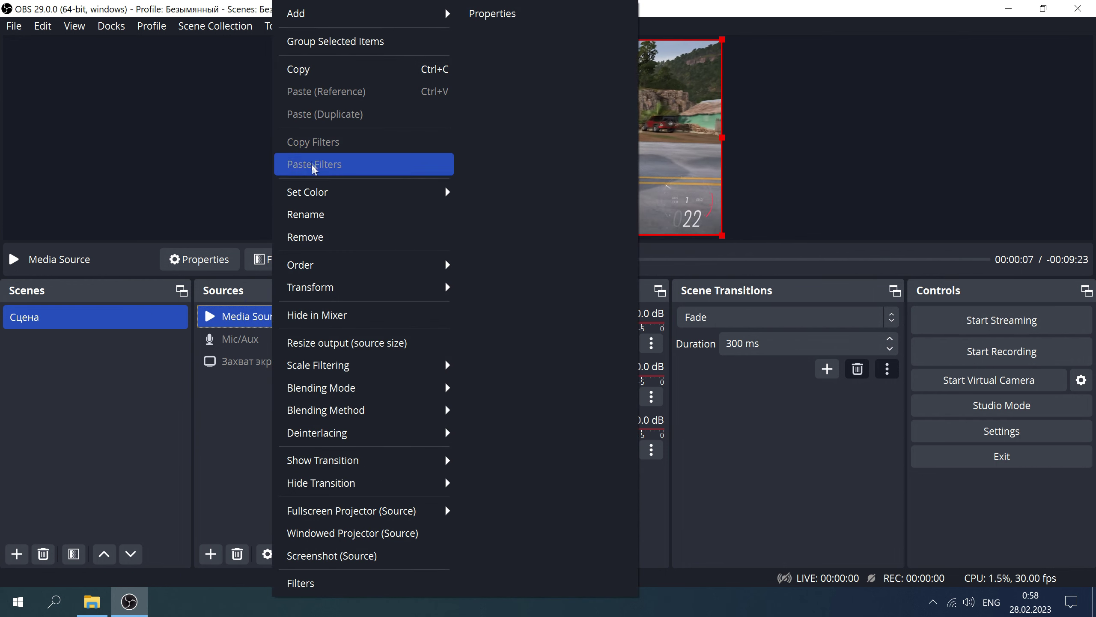
left_click(338, 238)
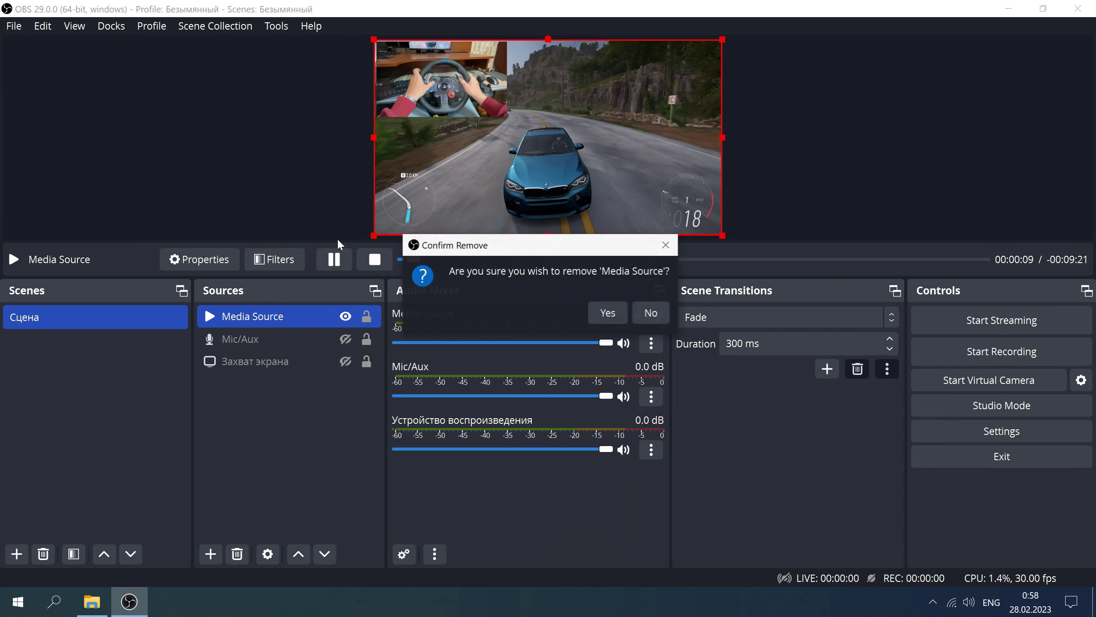
left_click(602, 314)
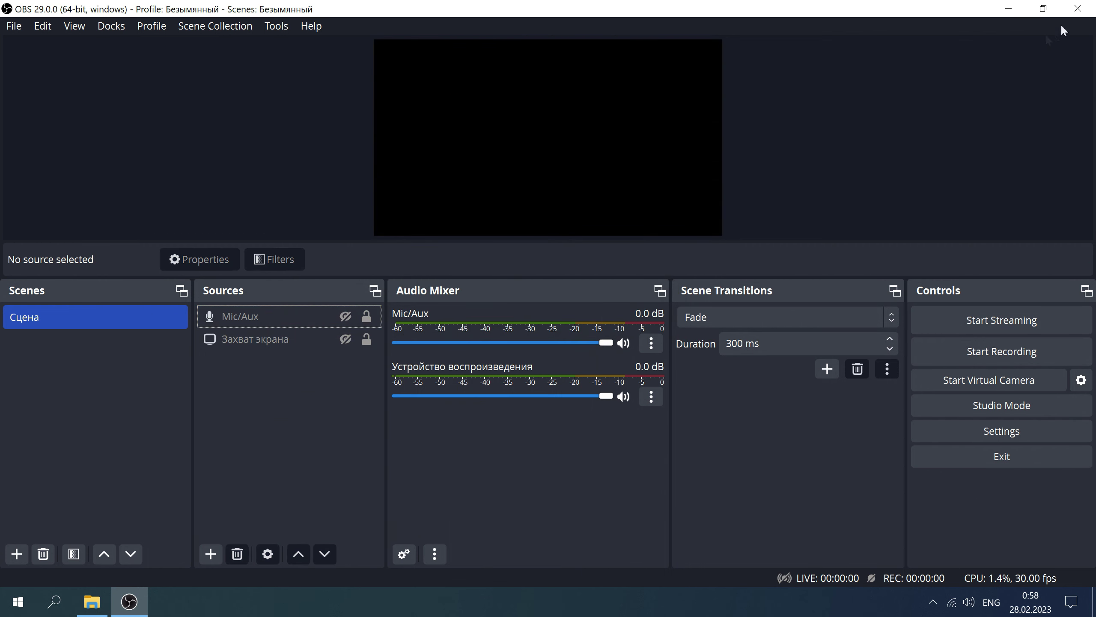
left_click(1089, 12)
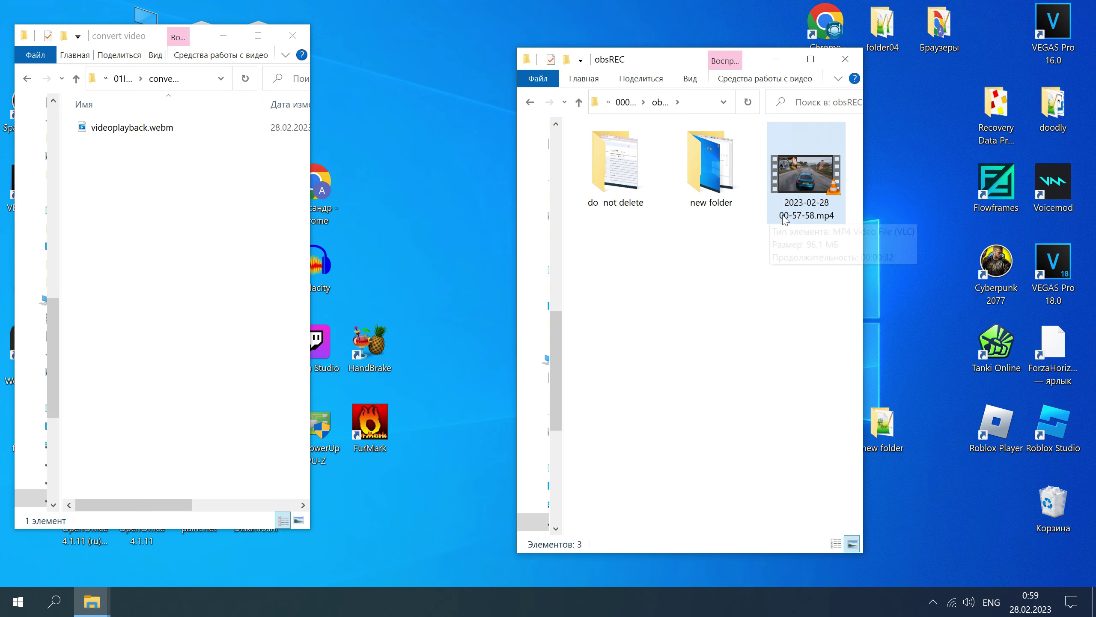
double_click(796, 185)
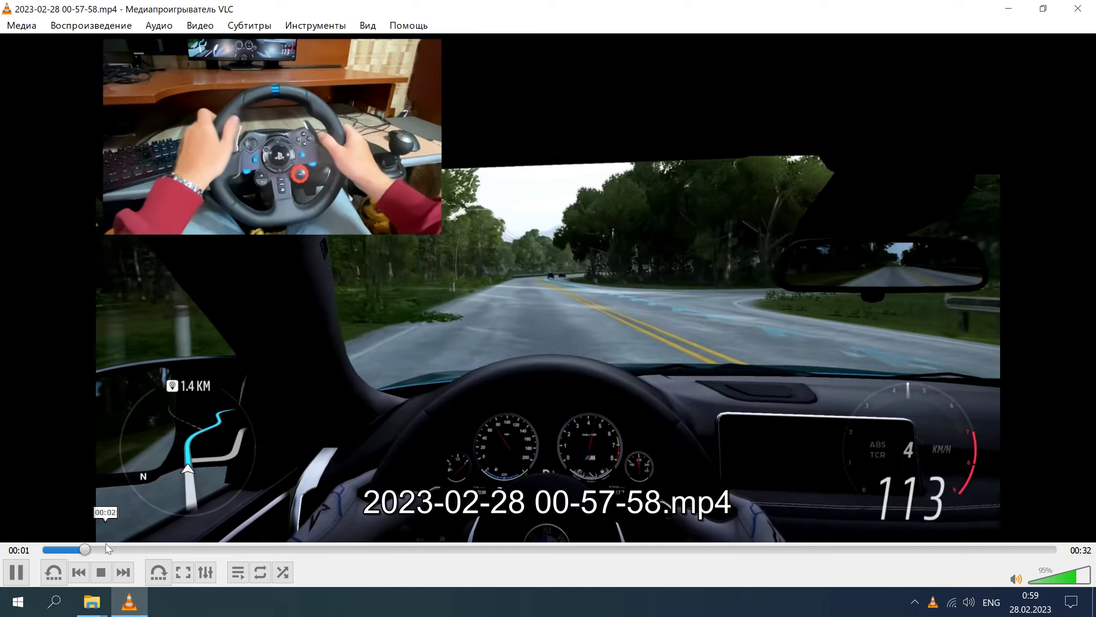
left_click(278, 549)
left_click(378, 556)
double_click(576, 422)
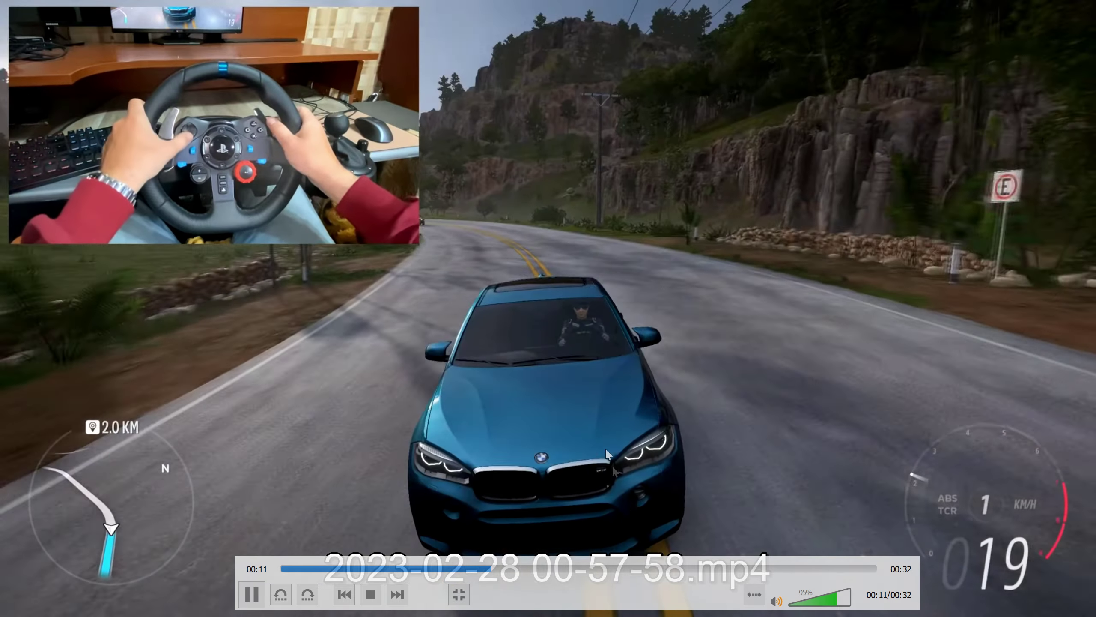
double_click(1008, 92)
key("alt+F4")
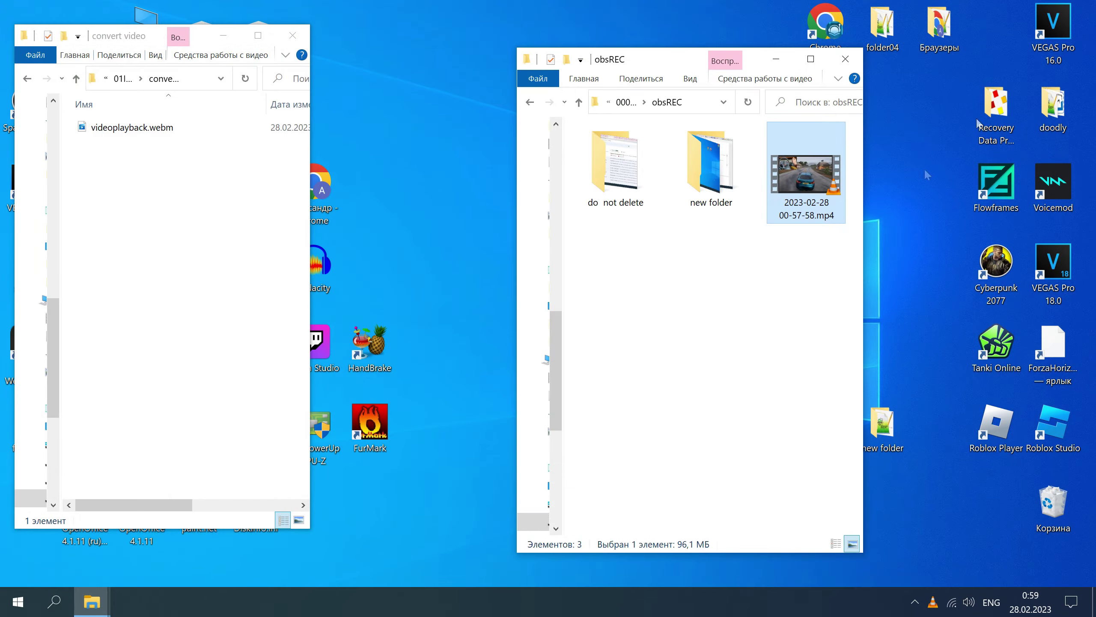
left_click(305, 298)
key("ctrl+v")
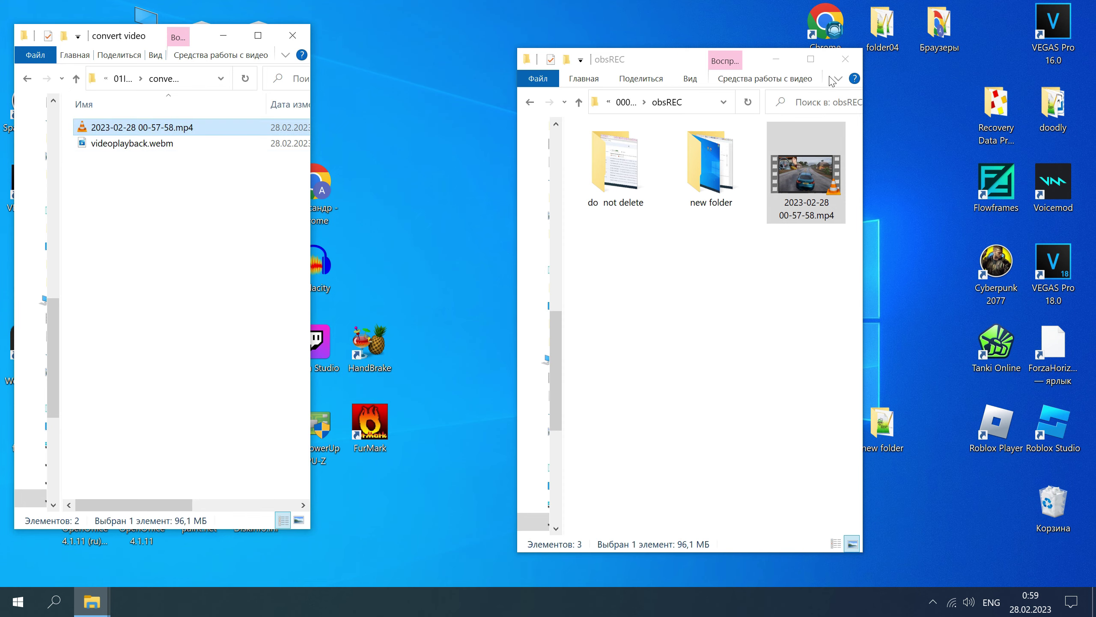
left_click(775, 59)
left_click(1053, 263)
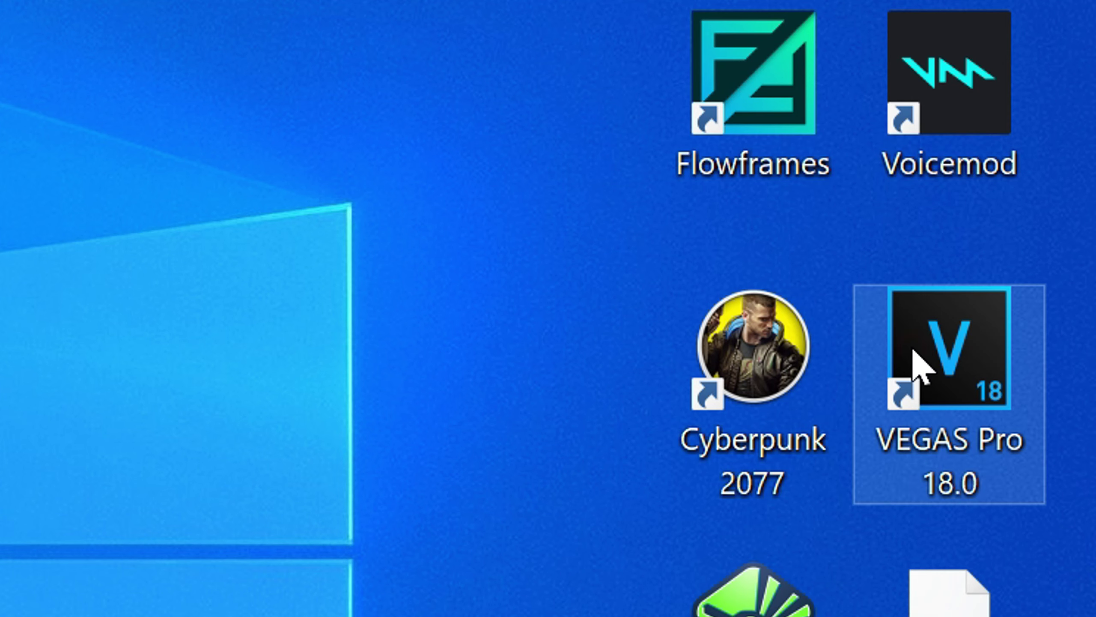
left_click_drag(142, 126, 542, 353)
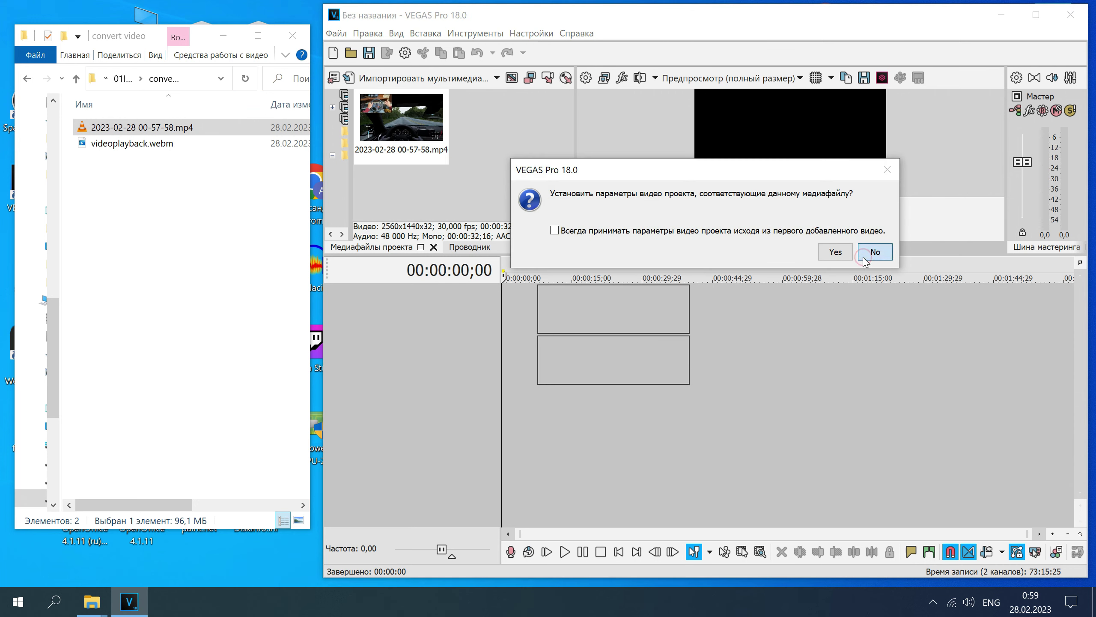
left_click(874, 252)
left_click_drag(605, 315, 569, 315)
Step: Preview the imported clip at several points on the timeline, and extend its end by about 36 seconds
left_click(540, 396)
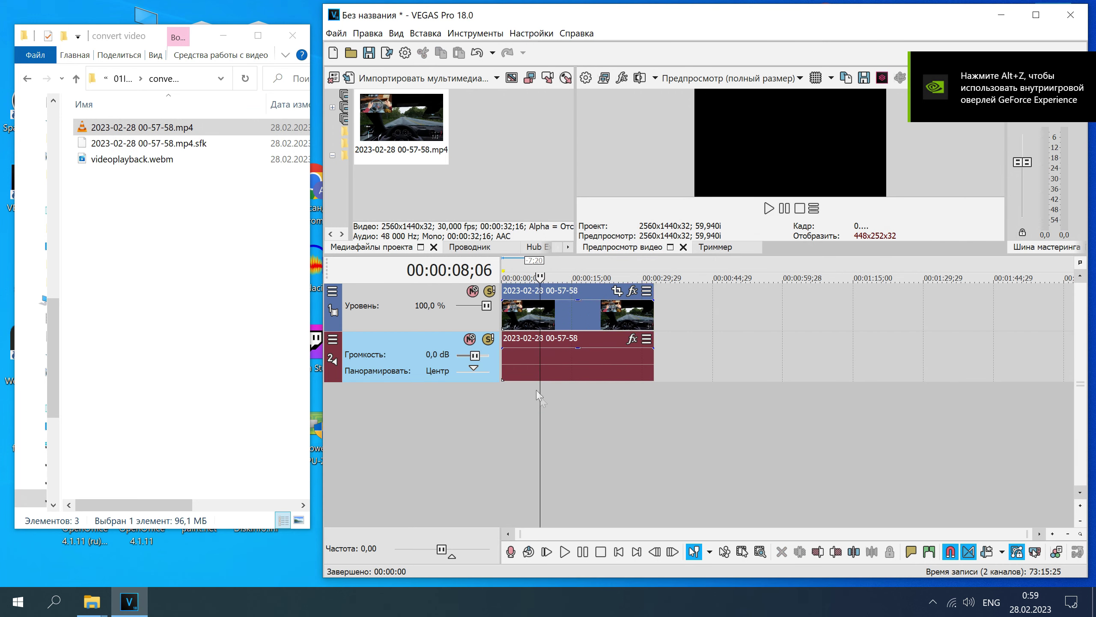
left_click_drag(551, 274, 646, 265)
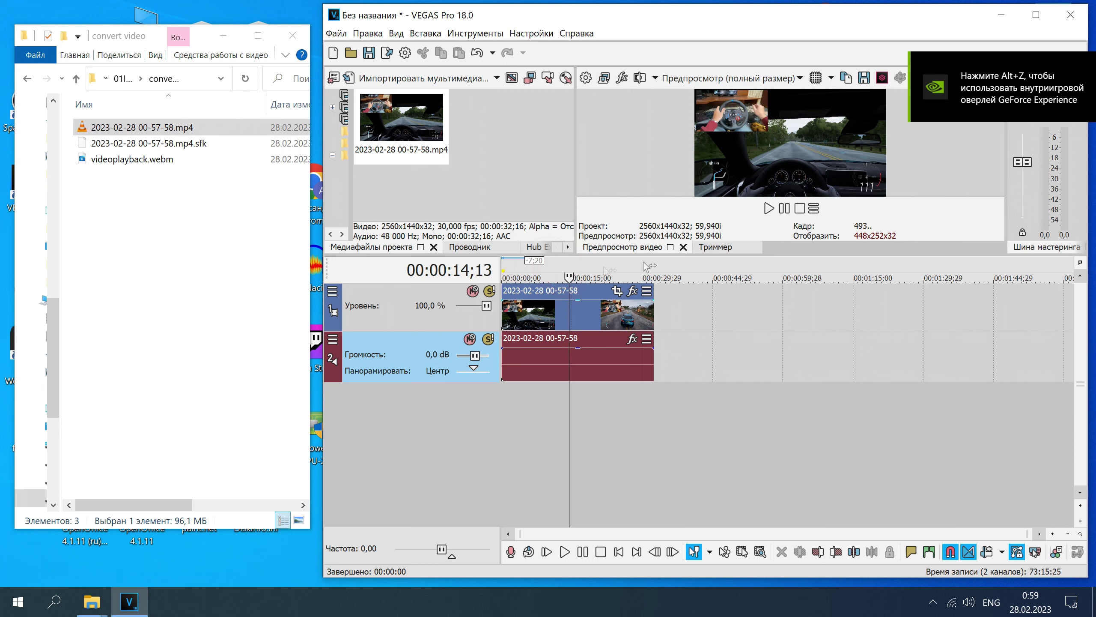
left_click(770, 211)
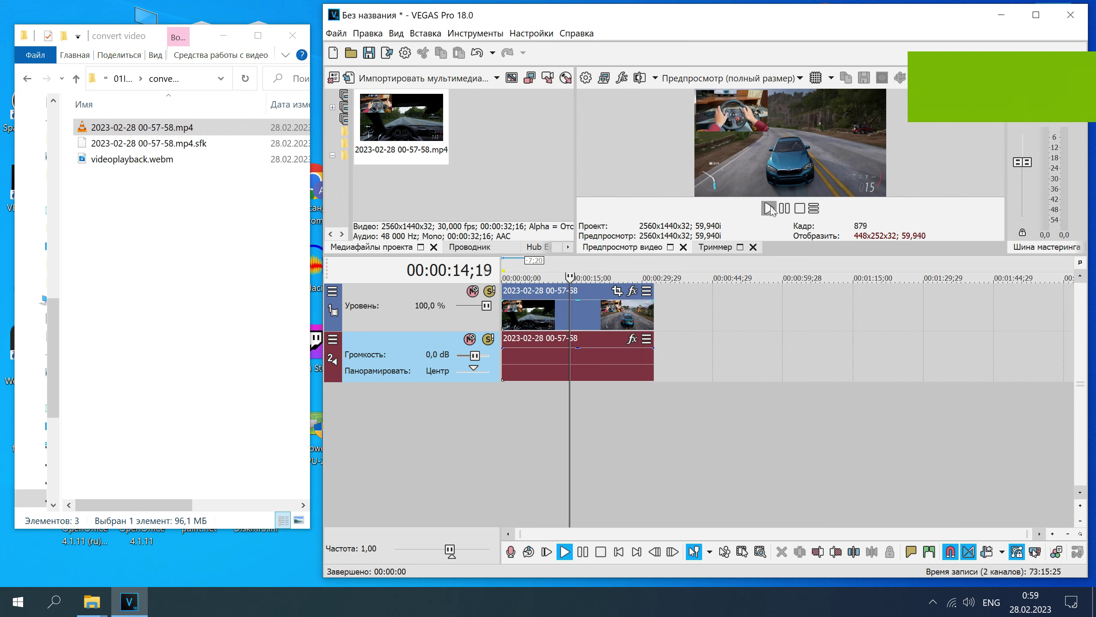
left_click(799, 209)
left_click_drag(651, 322, 823, 323)
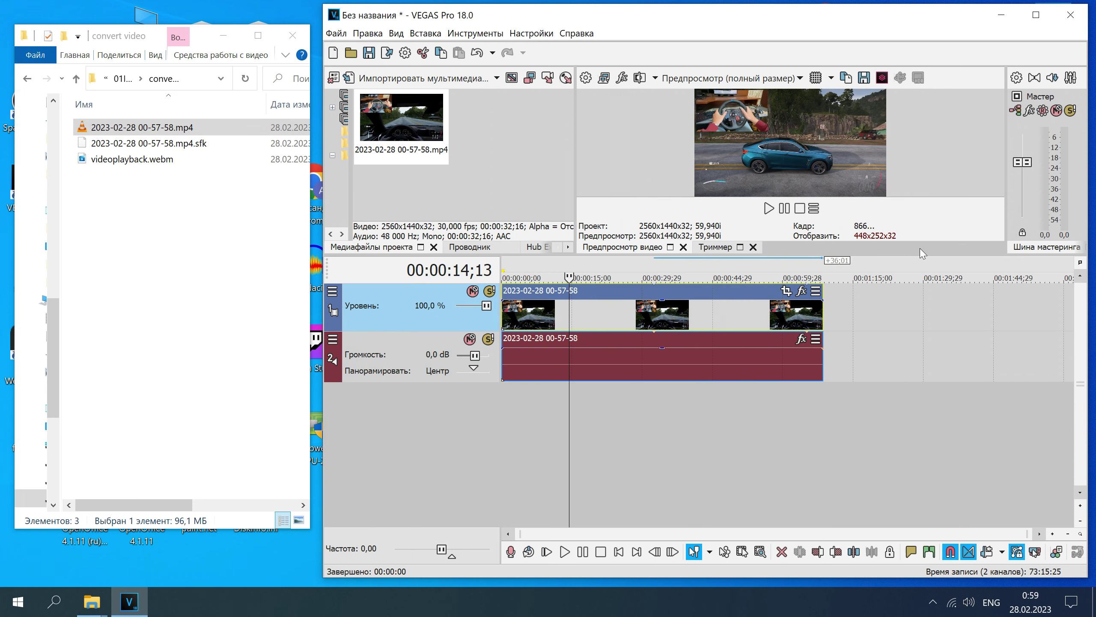